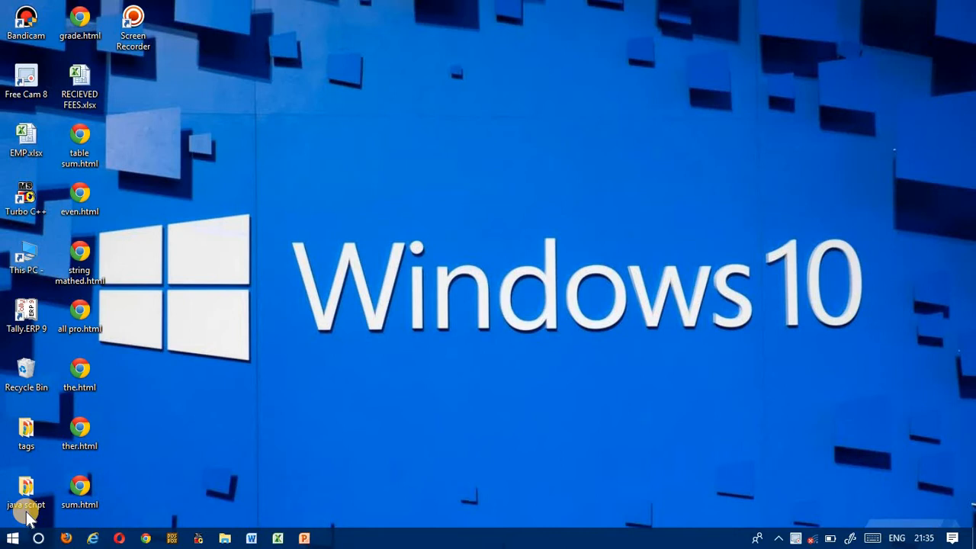
# Step: Launch Excel and apply bold formatting to all cells of the blank worksheet
pyautogui.press('super+r')
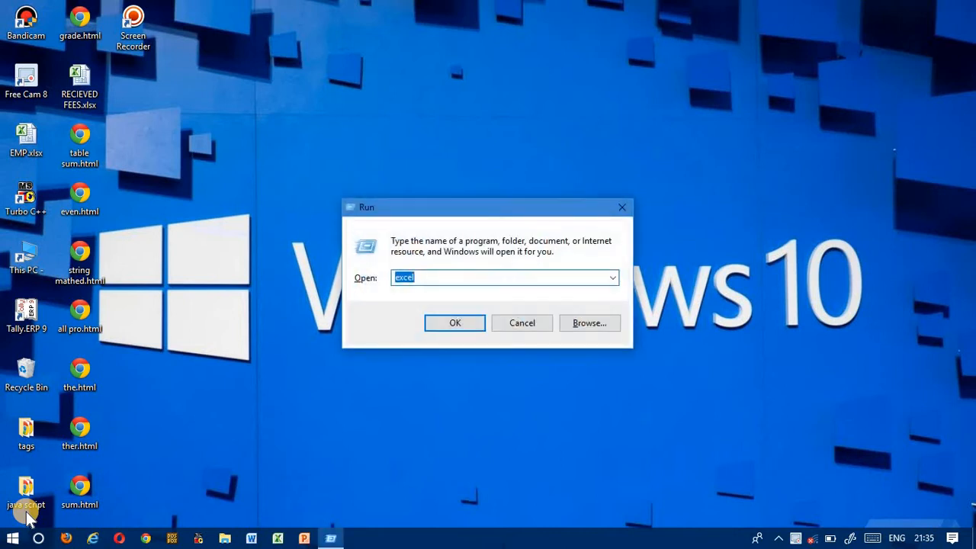
pyautogui.press('Return')
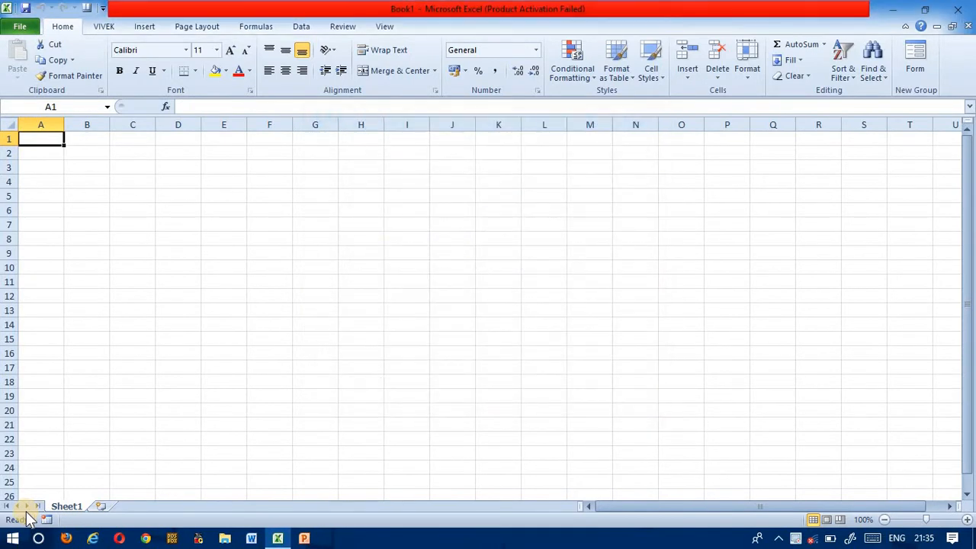
pyautogui.hotkey('ctrl', 'a')
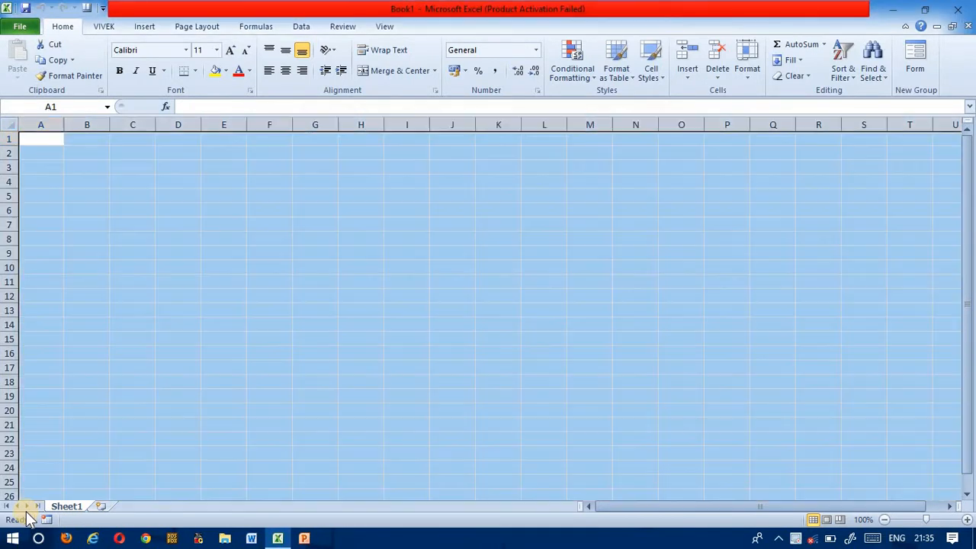
pyautogui.click(119, 70)
# Step: Enter the column headers ID NO, NAME, ADDRESS and SALARY in cells E3 to H3
pyautogui.click(217, 173)
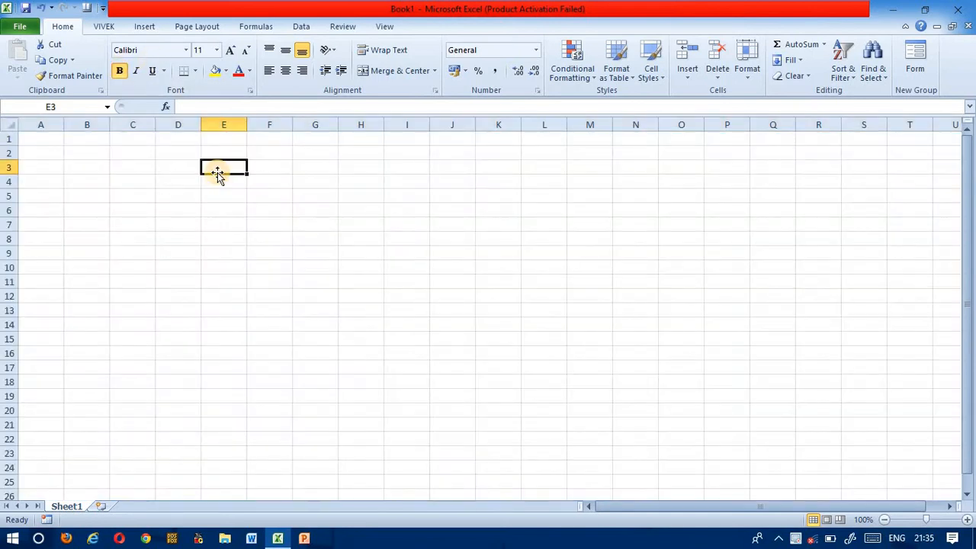
pyautogui.press('Right')
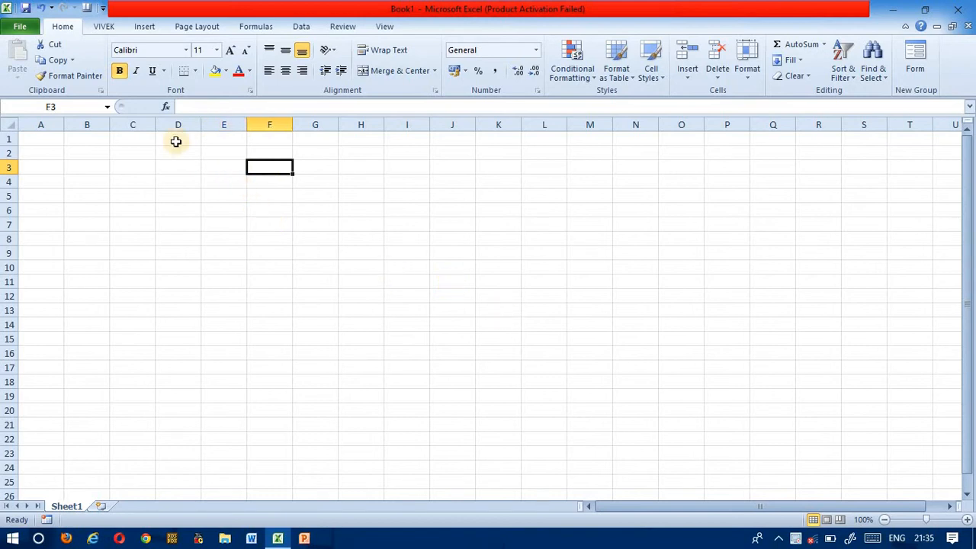
pyautogui.click(213, 169)
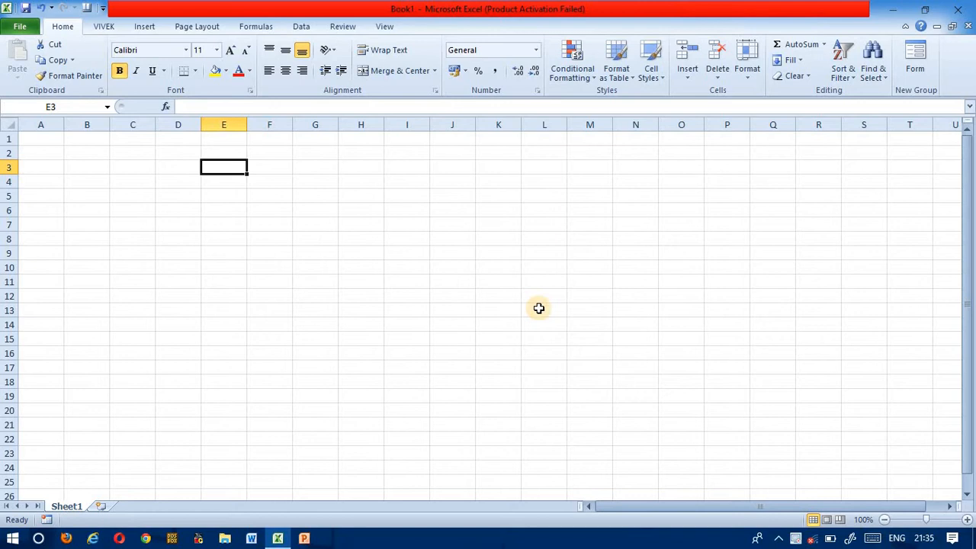
pyautogui.write('id')
pyautogui.press('BackSpace')
pyautogui.press('BackSpace')
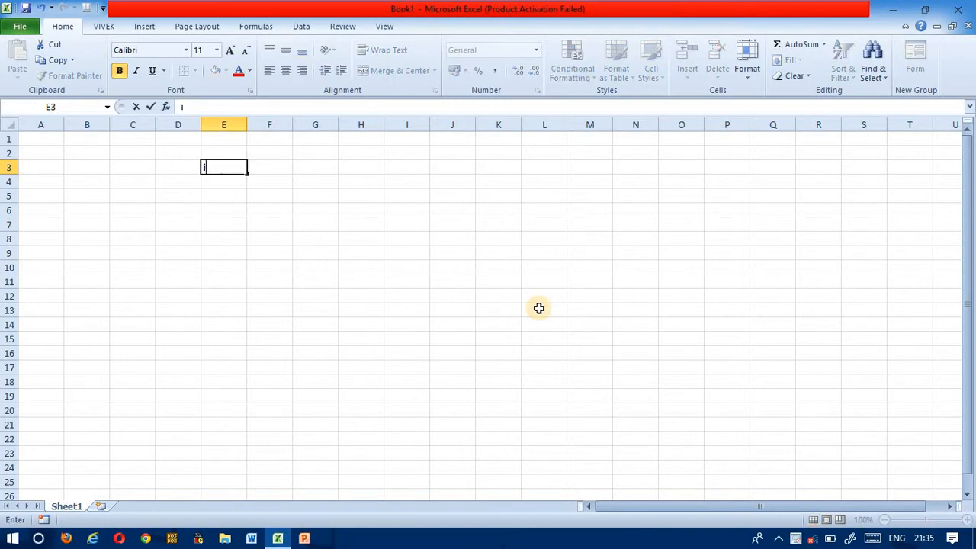
pyautogui.write('ID NO')
pyautogui.press('Tab')
pyautogui.write('NAME')
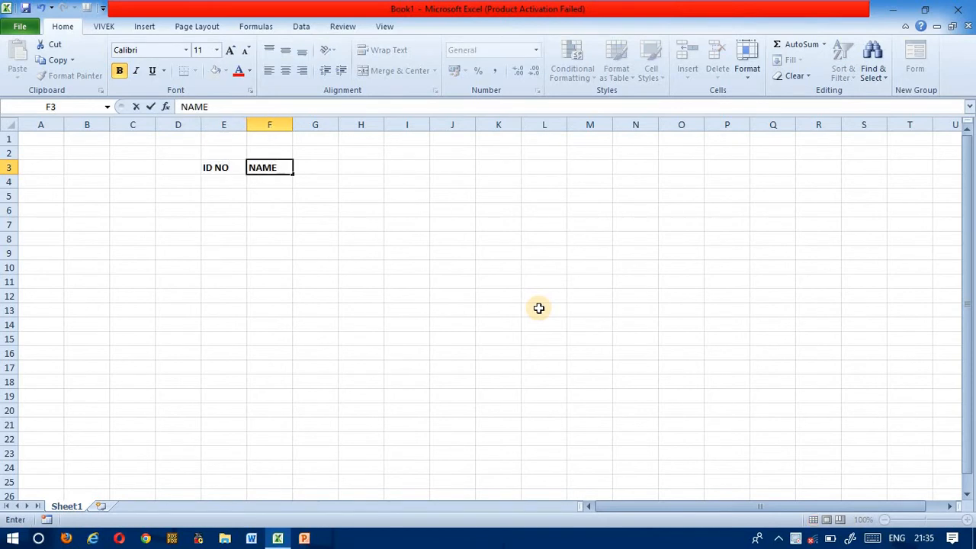
pyautogui.press('Tab')
pyautogui.write('ADDRESS')
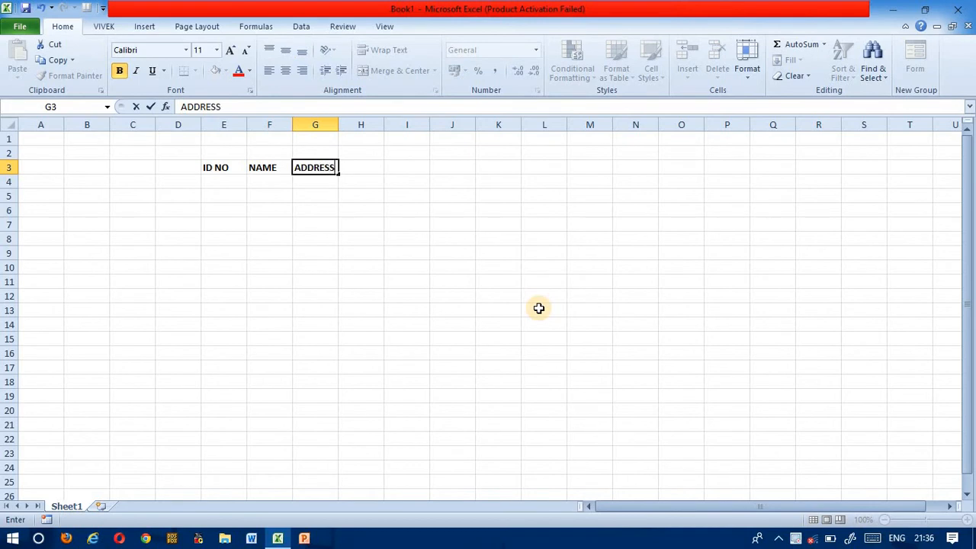
pyautogui.press('Tab')
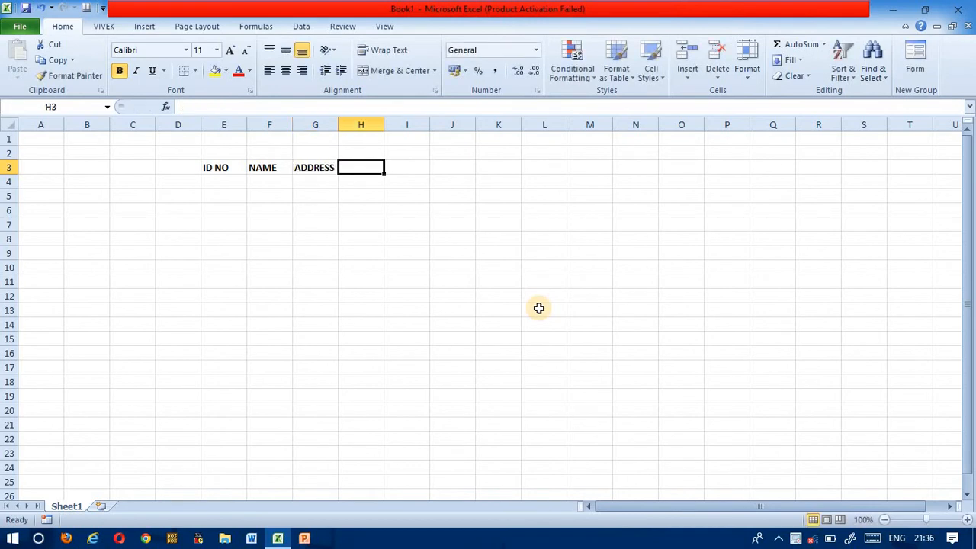
pyautogui.write('SALA')
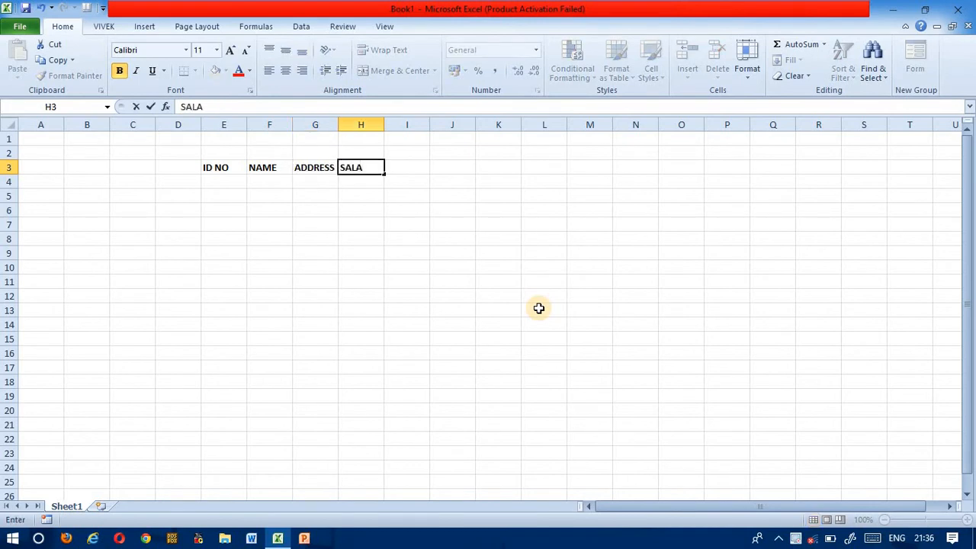
pyautogui.write('RY')
pyautogui.press('Return')
# Step: Fill E4:E23 under ID NO with the series 101 to 120 and centre the numbers
pyautogui.press('Left')
pyautogui.press('Left')
pyautogui.press('Left')
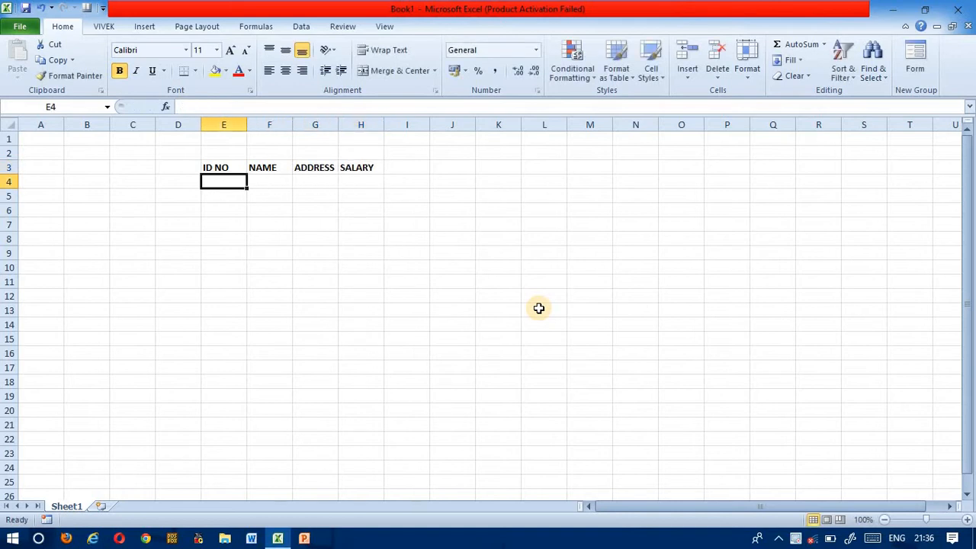
pyautogui.write('101')
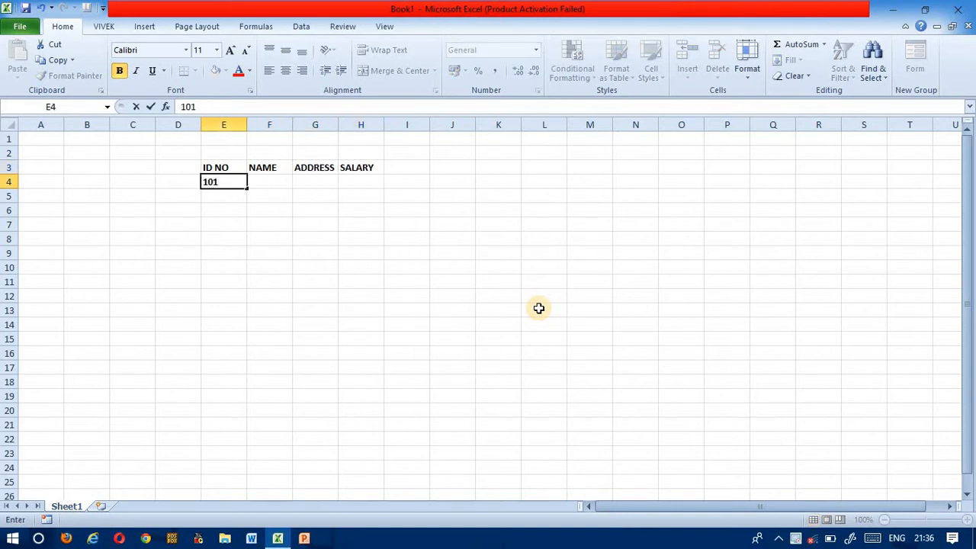
pyautogui.press('Return')
pyautogui.write('101')
pyautogui.press('BackSpace')
pyautogui.press('BackSpace')
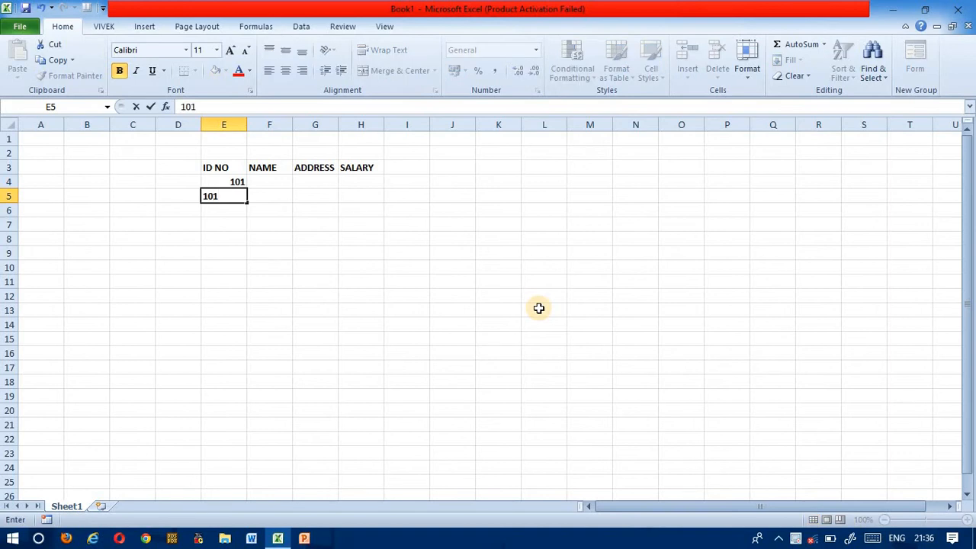
pyautogui.write('02')
pyautogui.press('Return')
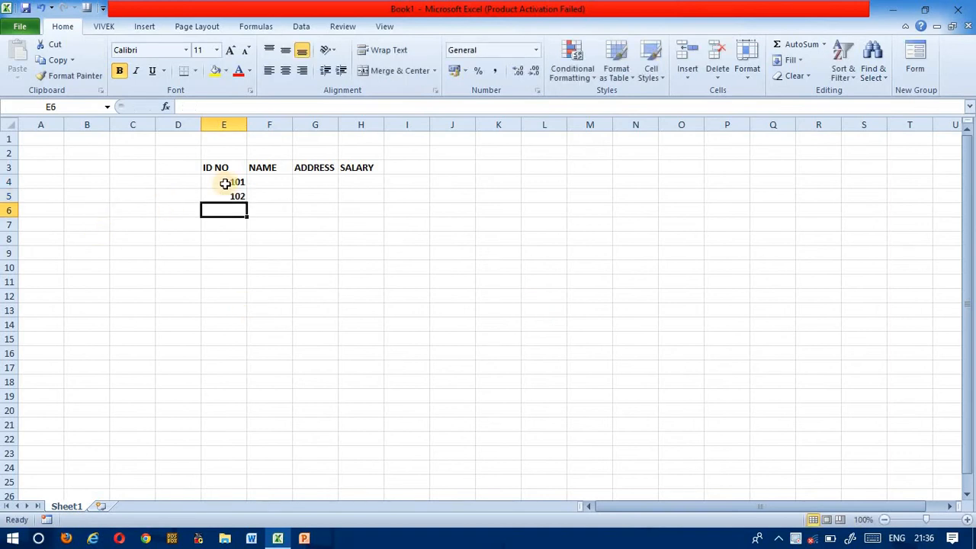
pyautogui.moveTo(231, 181); pyautogui.dragTo(261, 461)
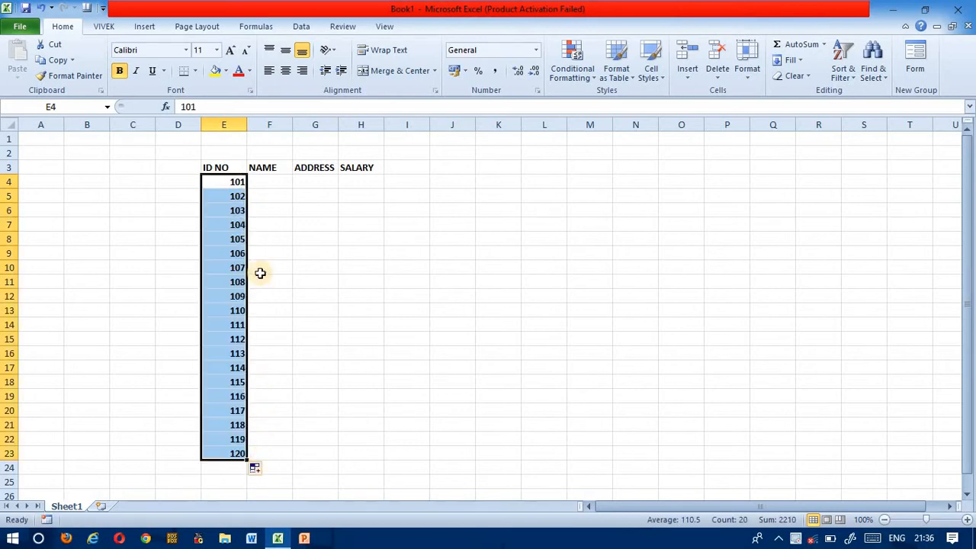
pyautogui.click(286, 73)
# Step: Enter a person's first name in capitals in each NAME cell from F4 to F7
pyautogui.click(266, 180)
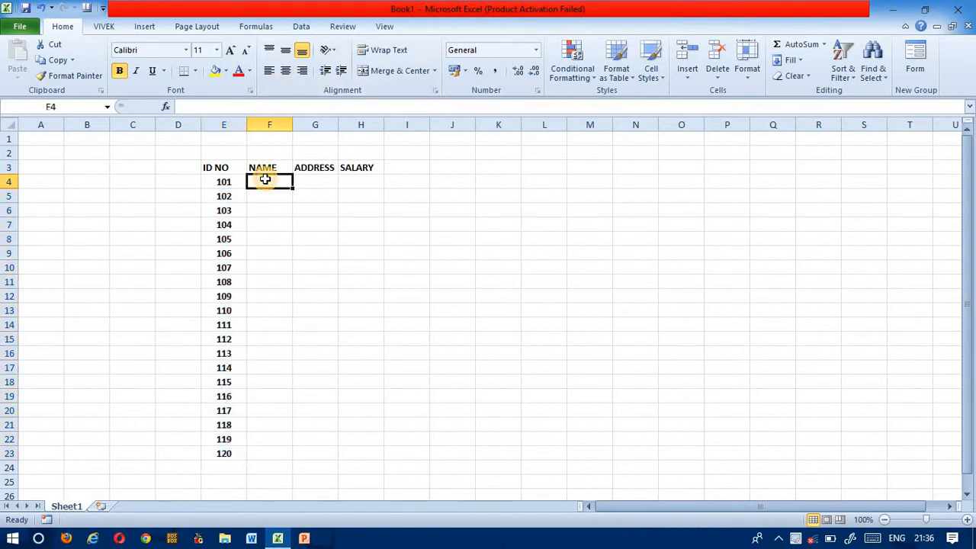
pyautogui.write('VIMAL')
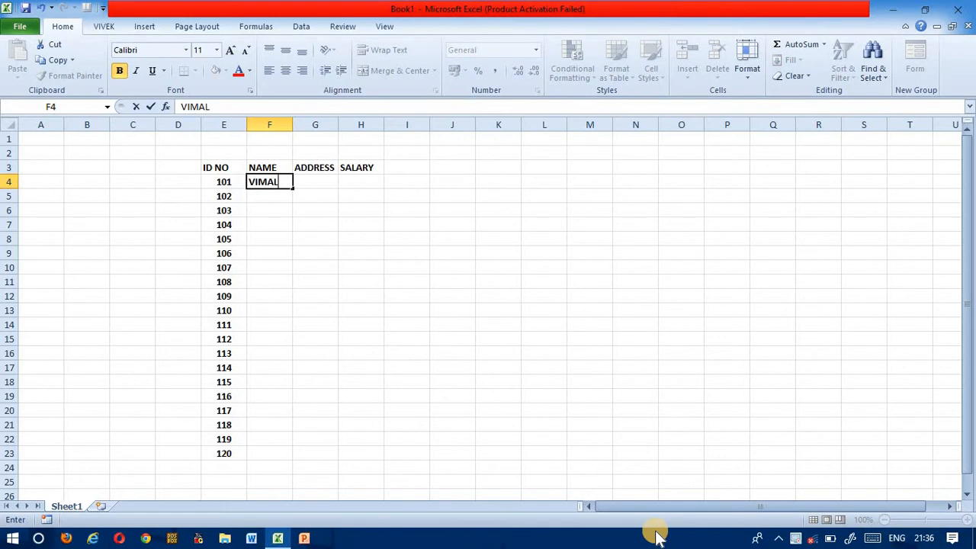
pyautogui.press('Return')
pyautogui.write('KAMAL')
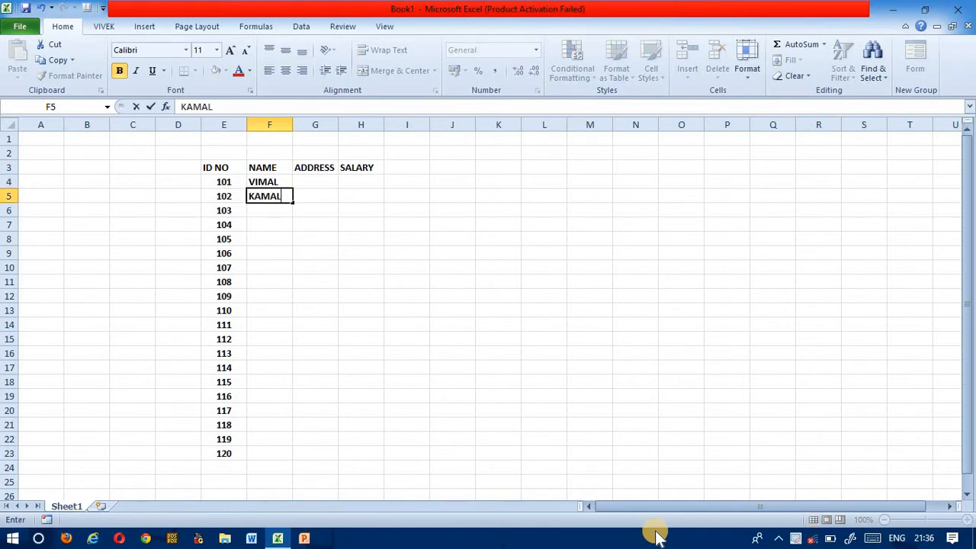
pyautogui.press('Return')
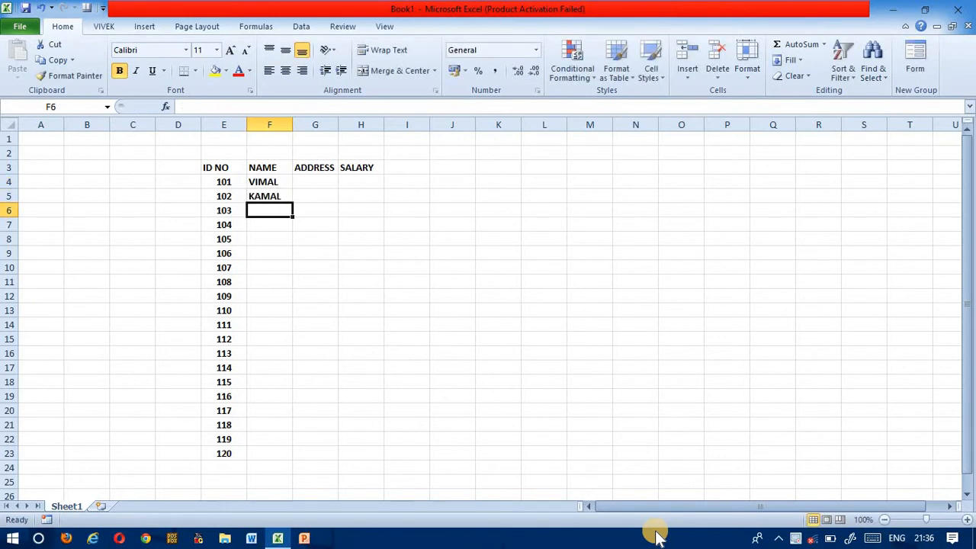
pyautogui.write('AYUSH')
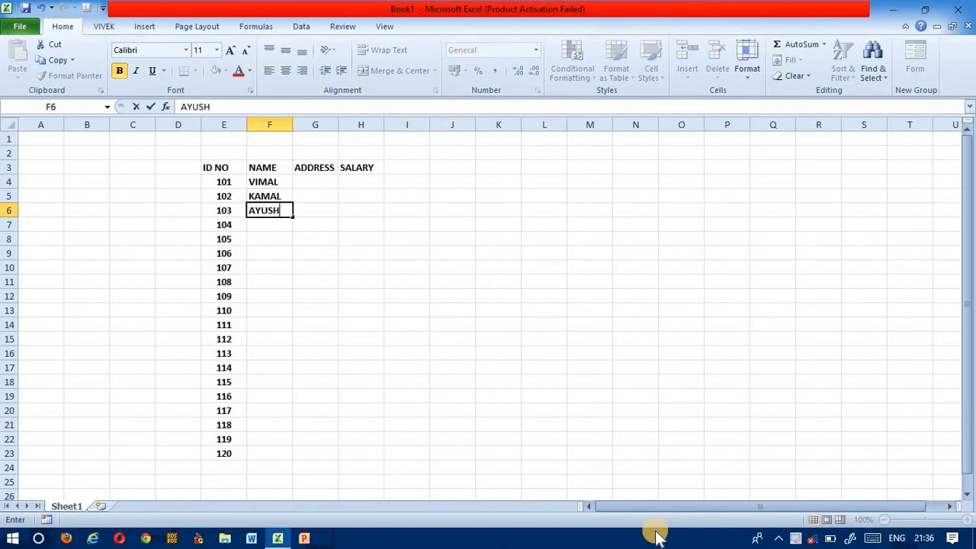
pyautogui.press('Return')
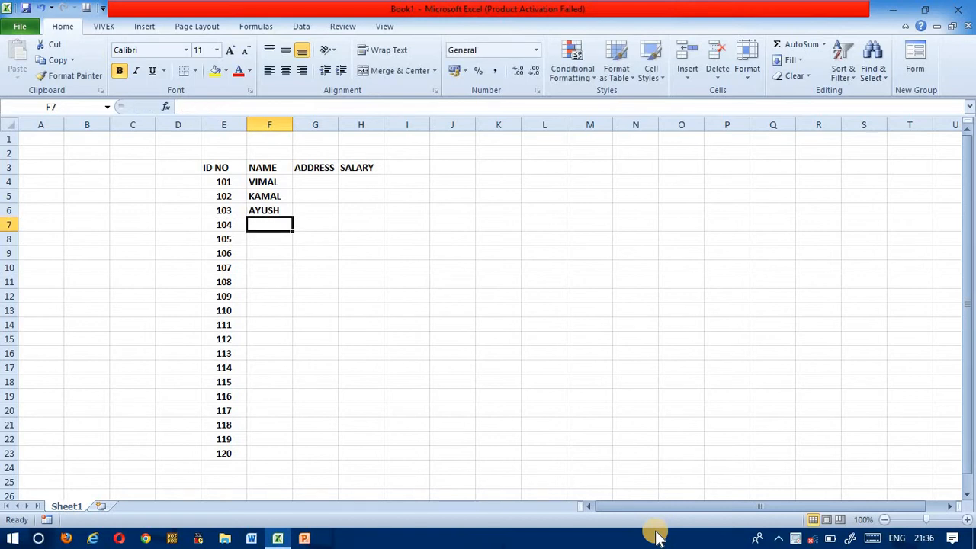
pyautogui.write('SANJAU')
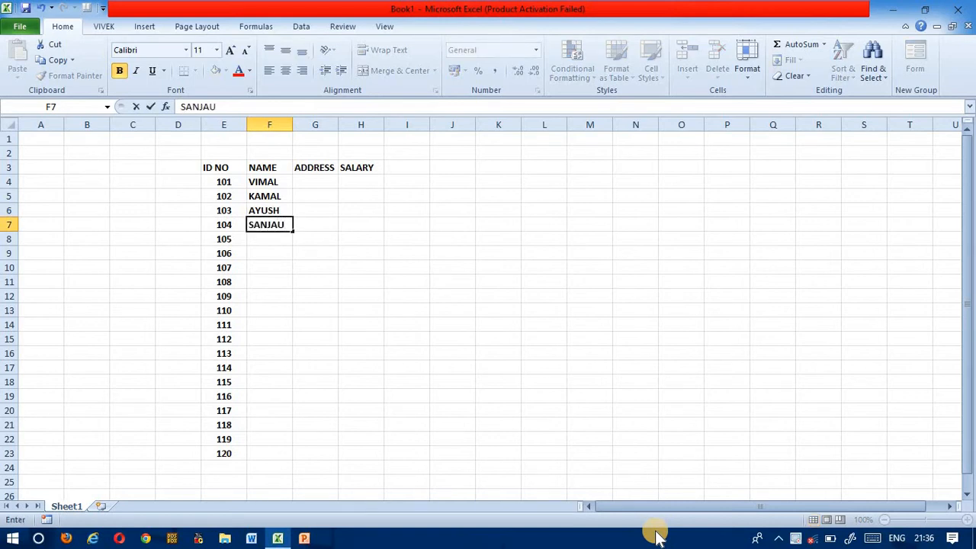
pyautogui.press('BackSpace')
pyautogui.write('Y')
pyautogui.press('Return')
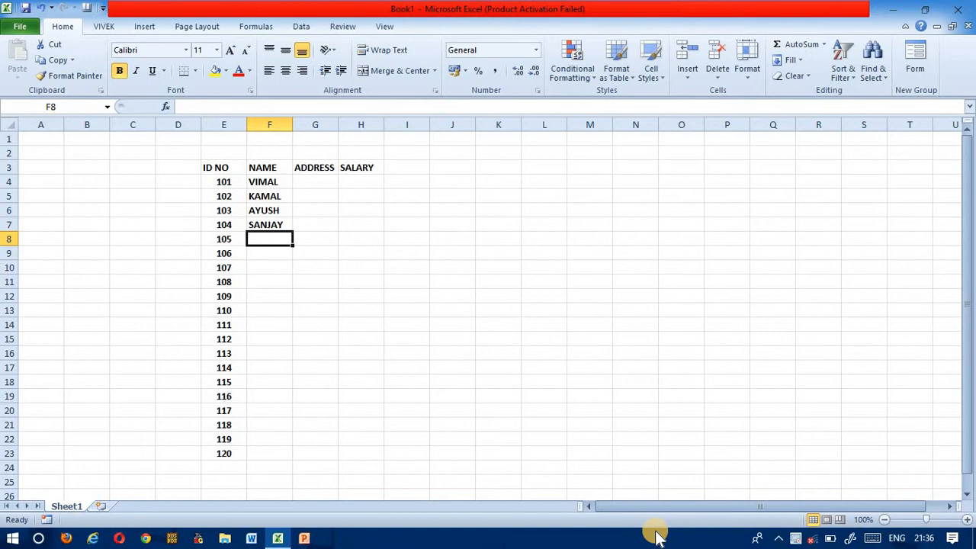
# Step: Continue the NAME column with four more first names in cells F8 to F11
pyautogui.write('SHAN')
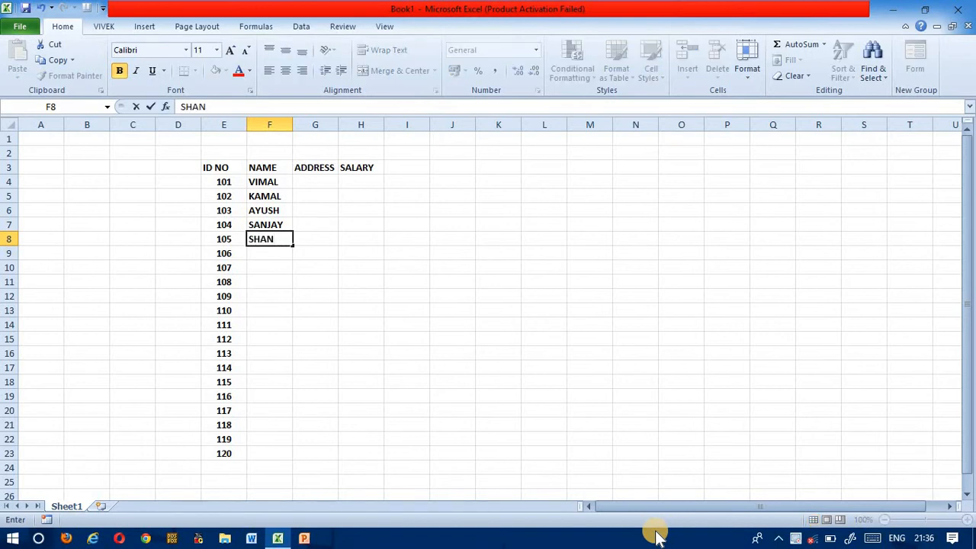
pyautogui.write('TANU')
pyautogui.press('Return')
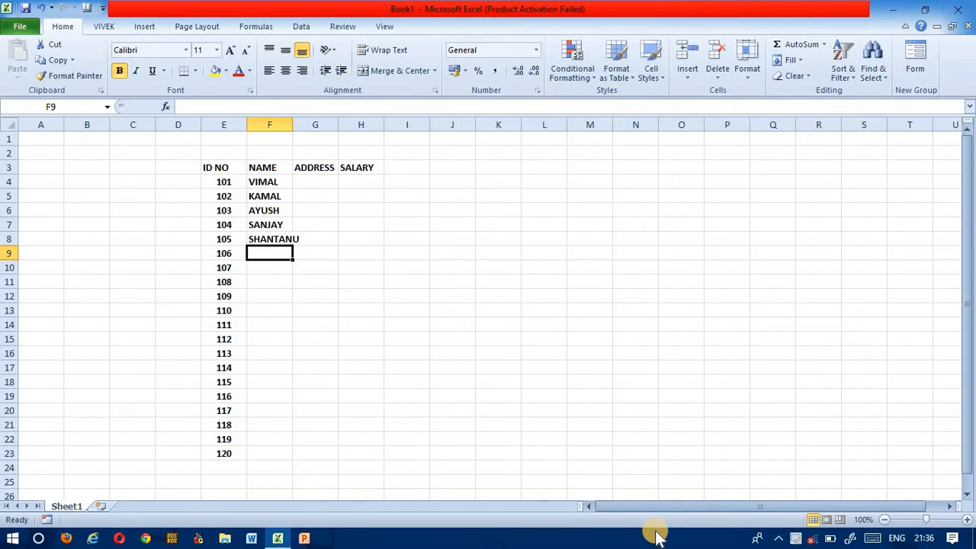
pyautogui.write('PRADEE')
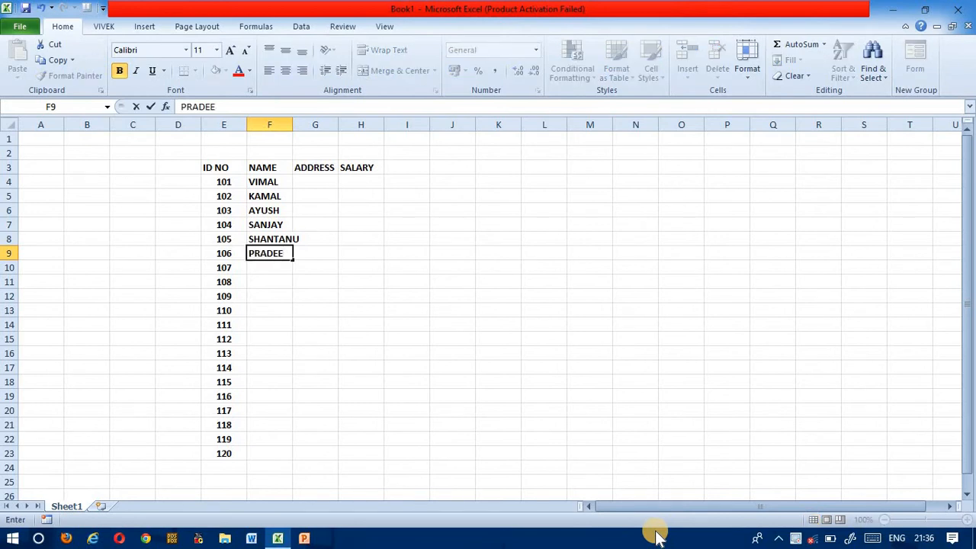
pyautogui.write('P')
pyautogui.press('Return')
pyautogui.write('ROHIT')
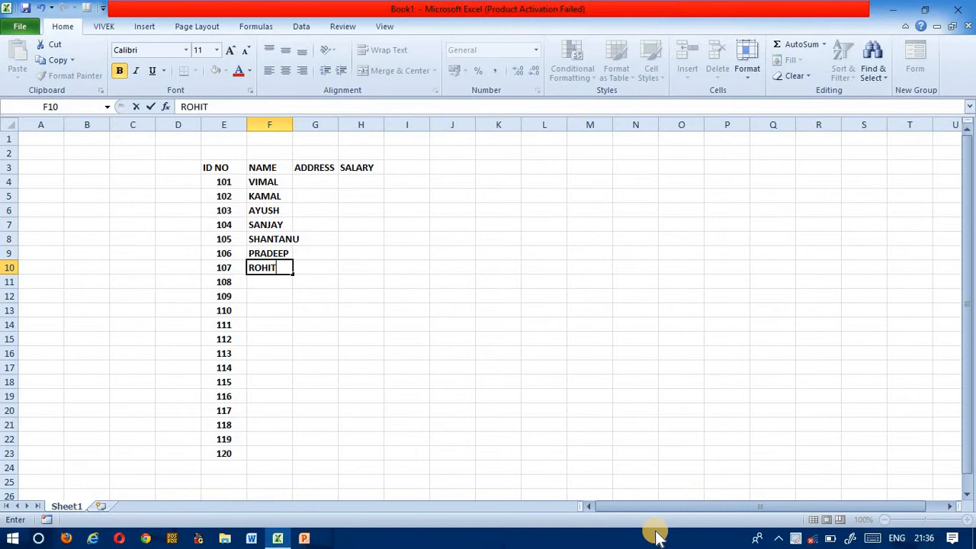
pyautogui.press('Return')
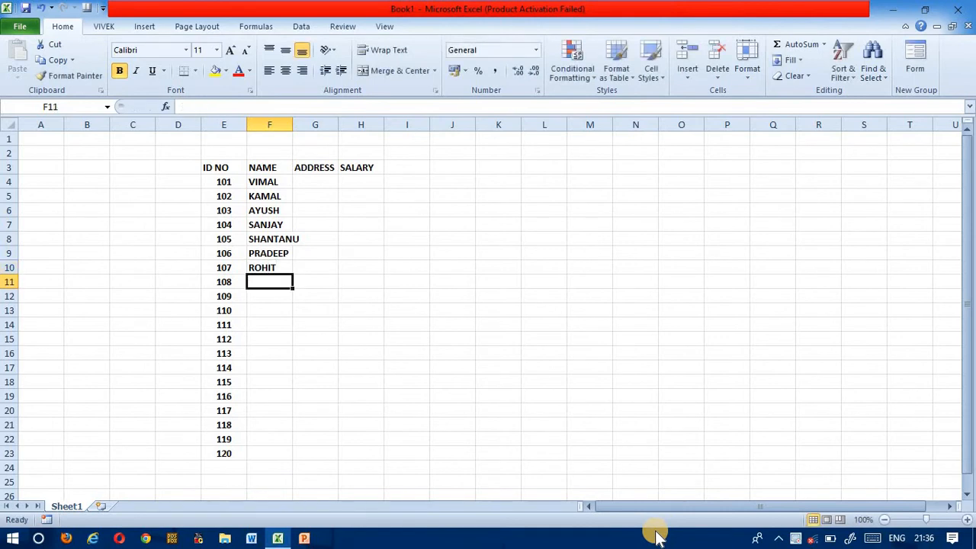
pyautogui.write('SATYA')
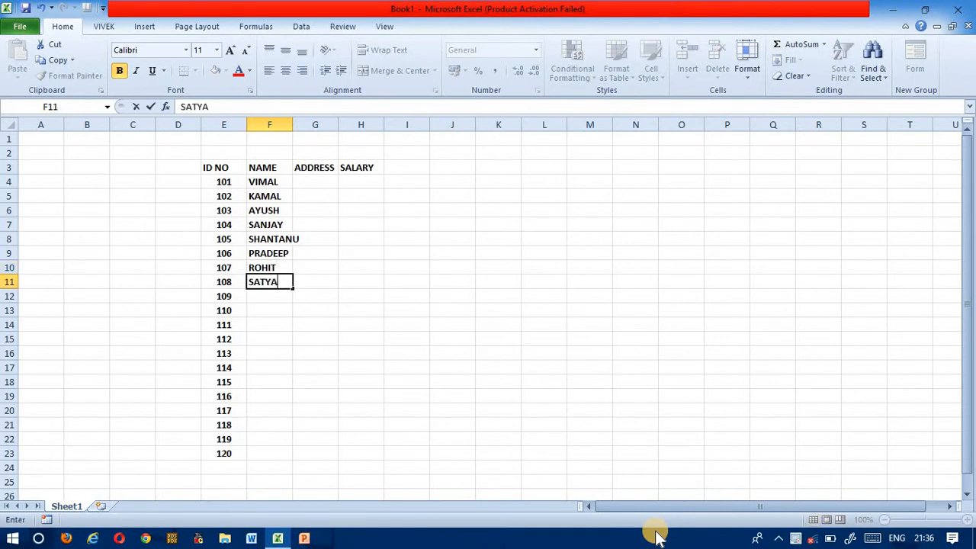
pyautogui.write('M')
pyautogui.press('Return')
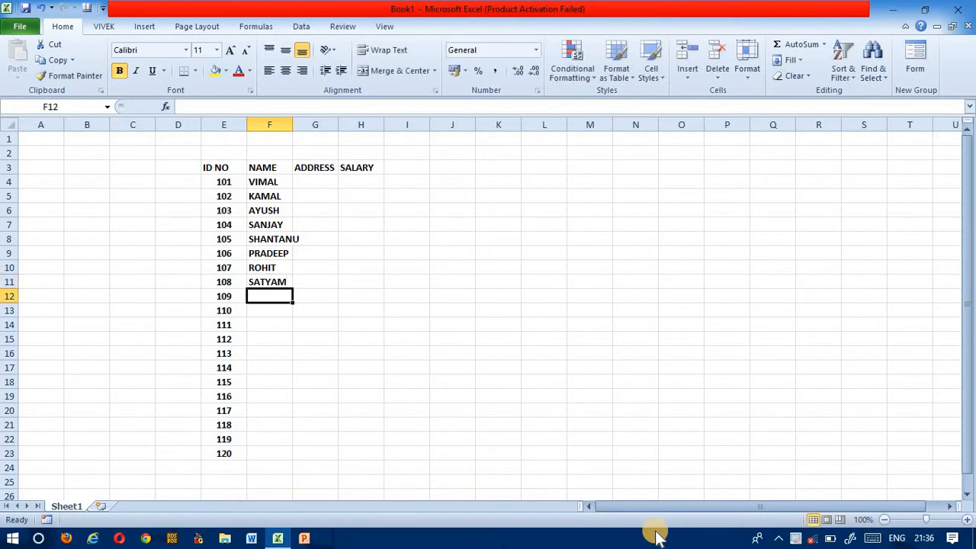
# Step: Enter a person's first name in capitals in each NAME cell from F12 to F14
pyautogui.write('KULDEE')
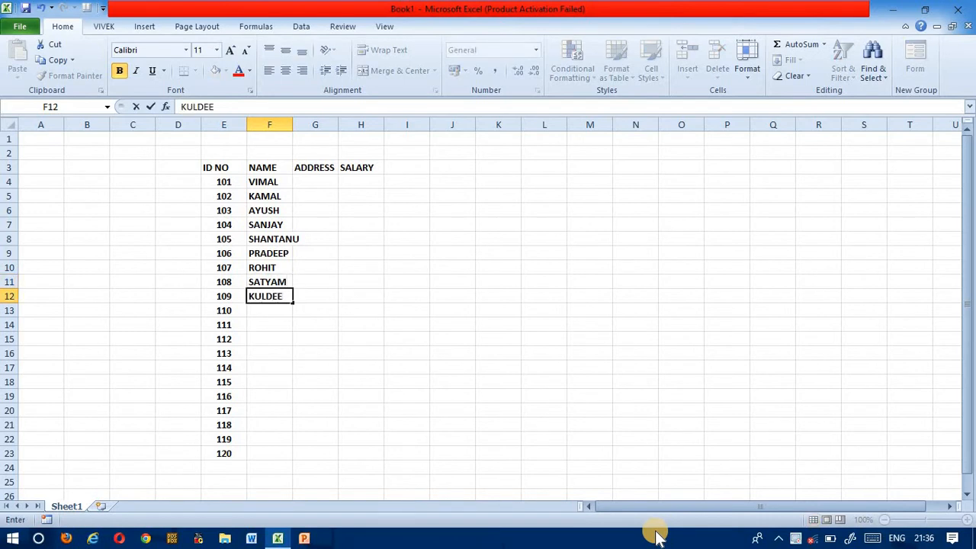
pyautogui.write('P')
pyautogui.press('Return')
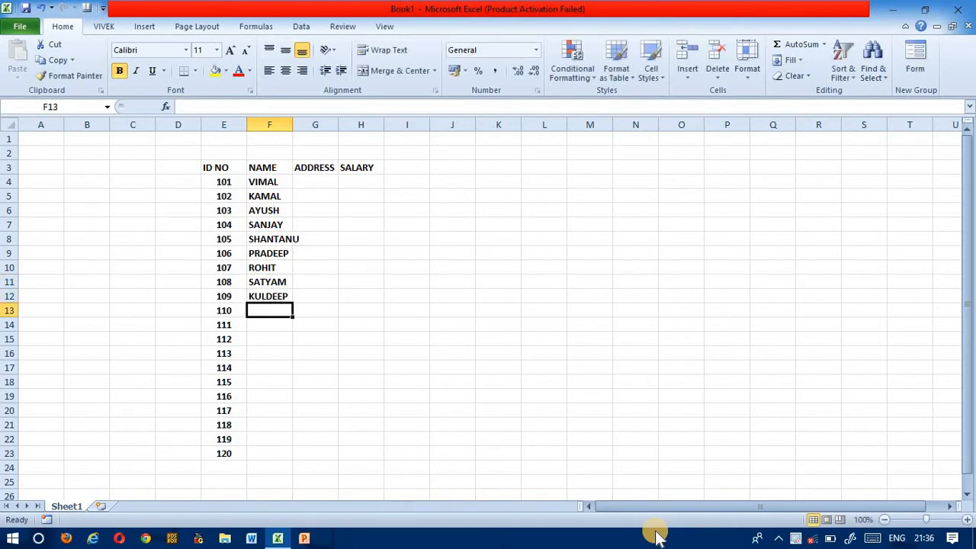
pyautogui.write('AMNA')
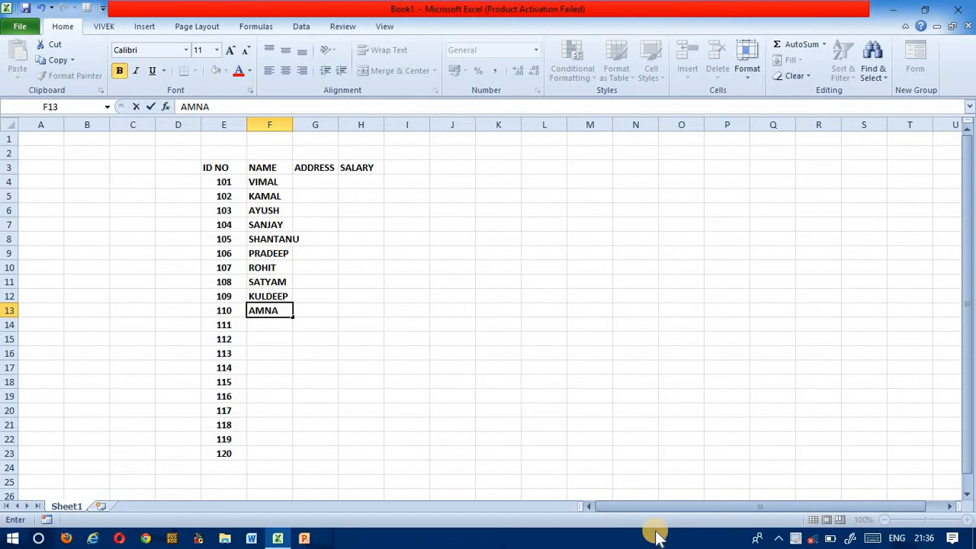
pyautogui.press('BackSpace')
pyautogui.press('BackSpace')
pyautogui.write('AN')
pyautogui.press('Return')
pyautogui.write('AJAY')
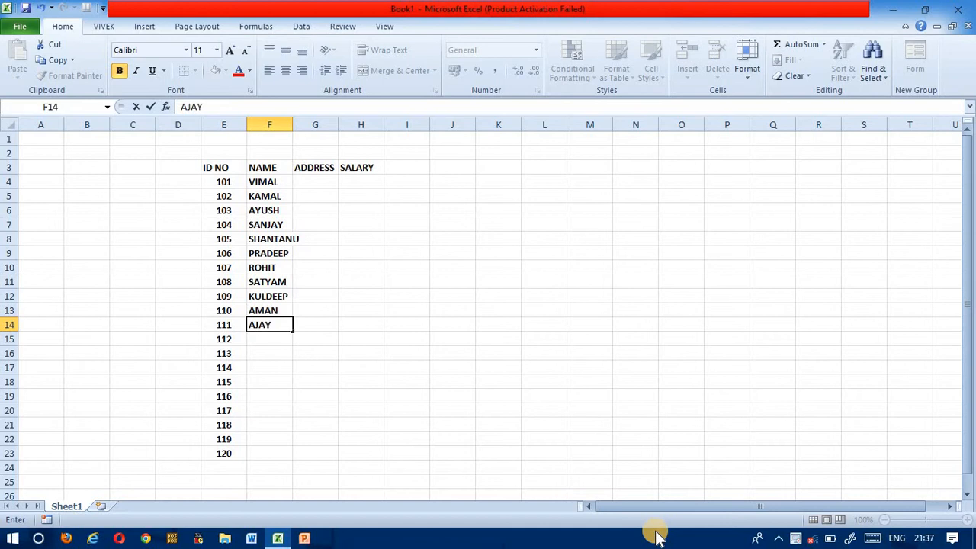
pyautogui.press('Return')
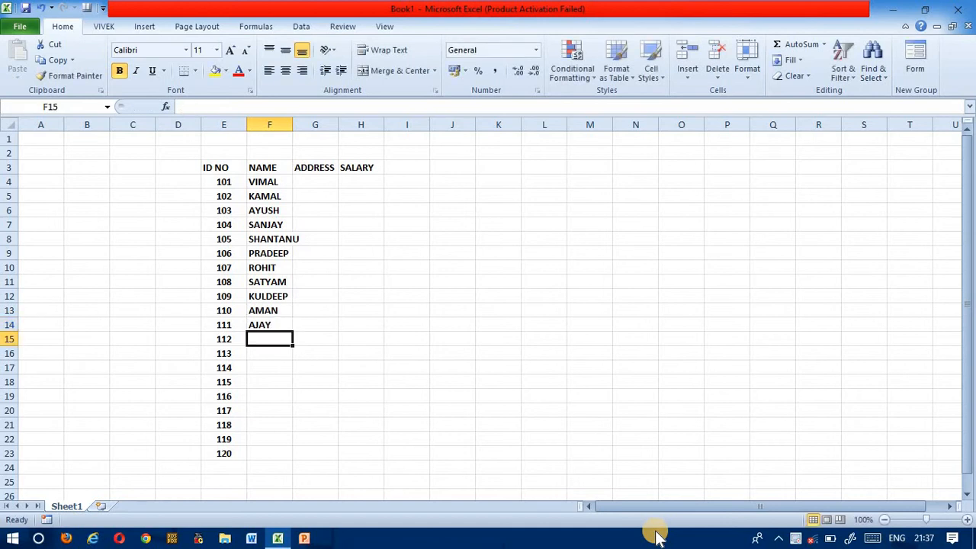
# Step: Continue the NAME column with four more first names in cells F15 to F18
pyautogui.write('RAHUL')
pyautogui.press('Return')
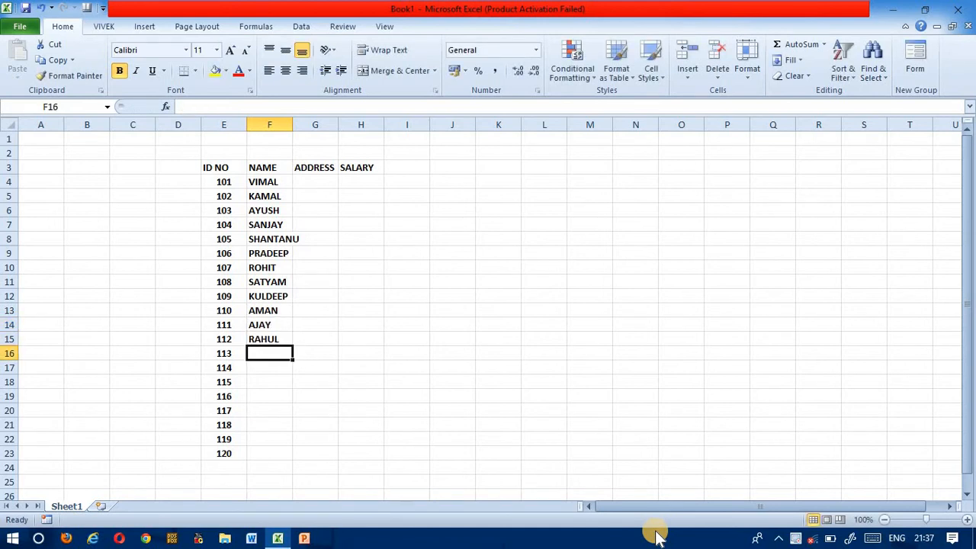
pyautogui.write('KAMAL')
pyautogui.press('Return')
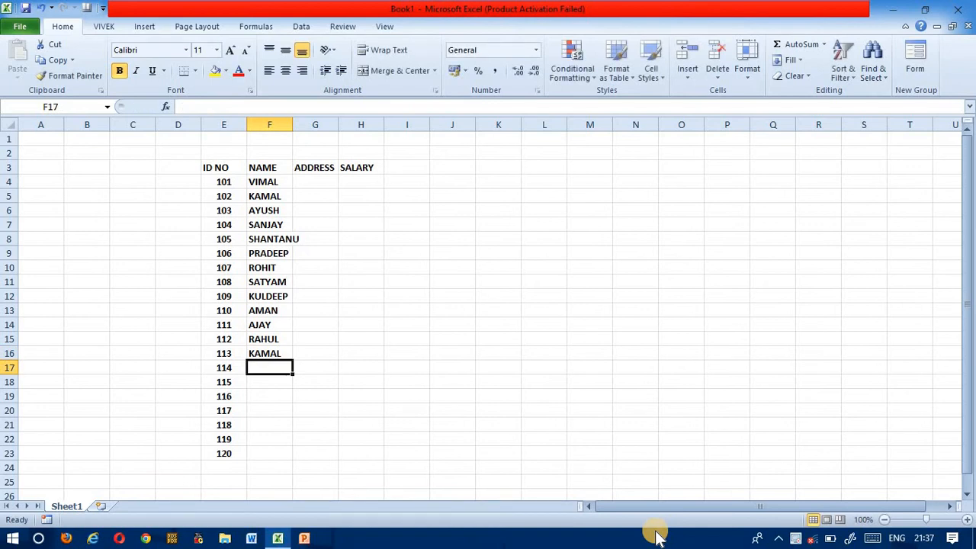
pyautogui.write('ROHIT')
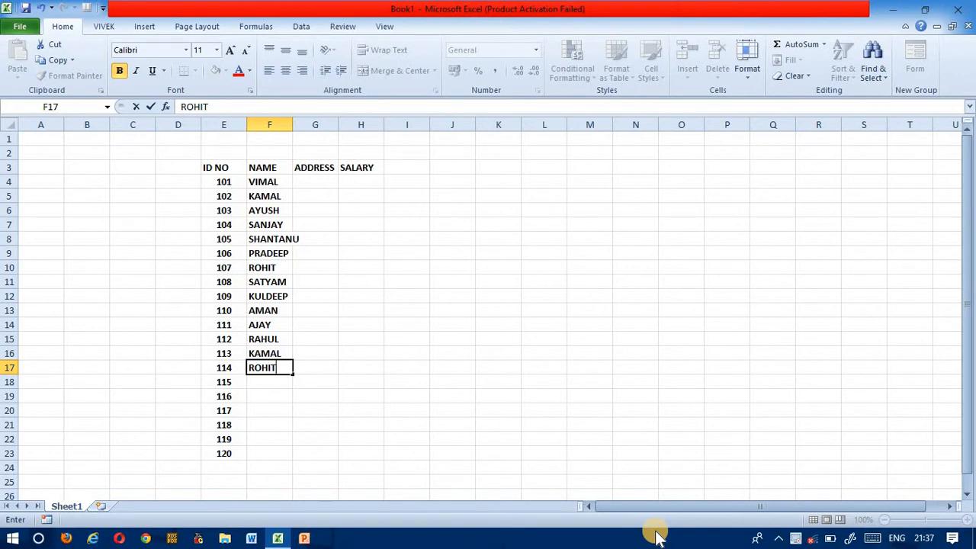
pyautogui.press('Return')
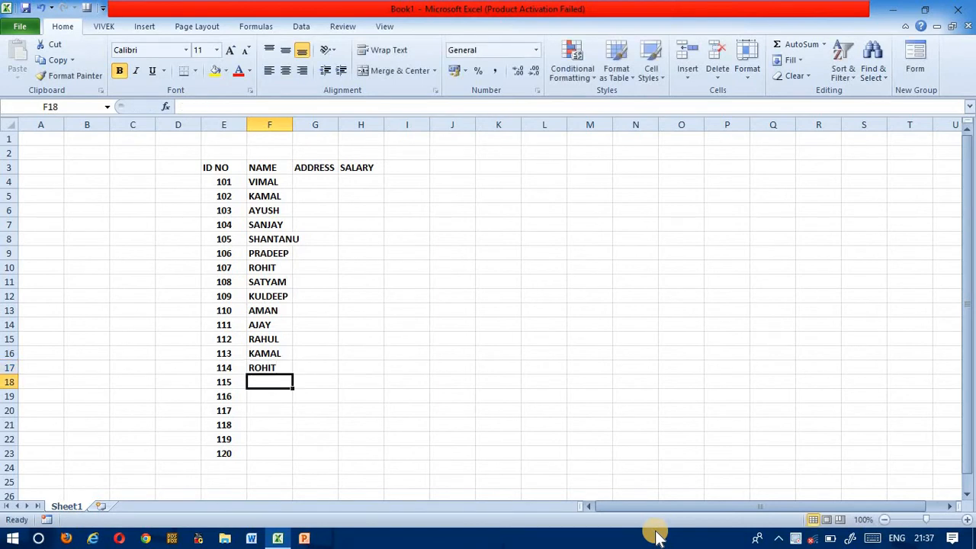
pyautogui.write('NITESH')
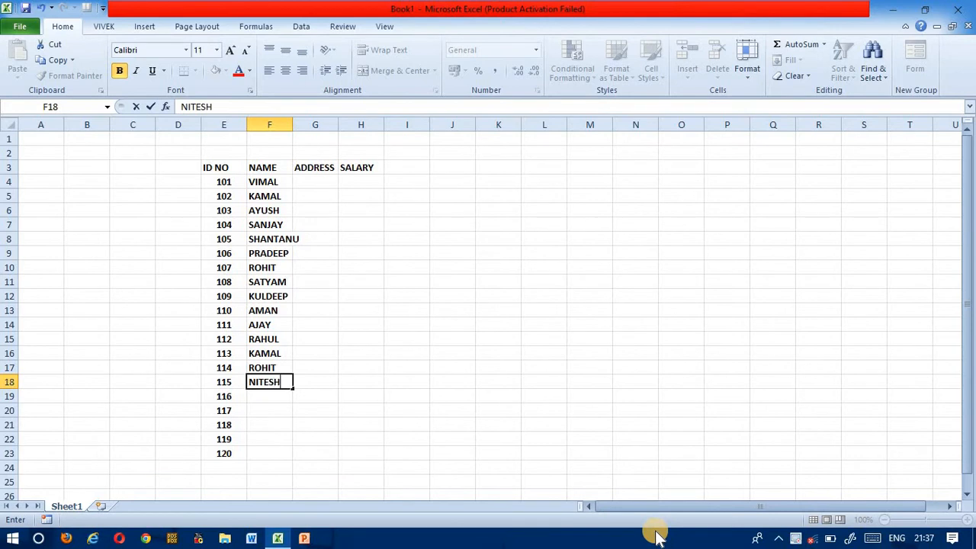
pyautogui.press('Return')
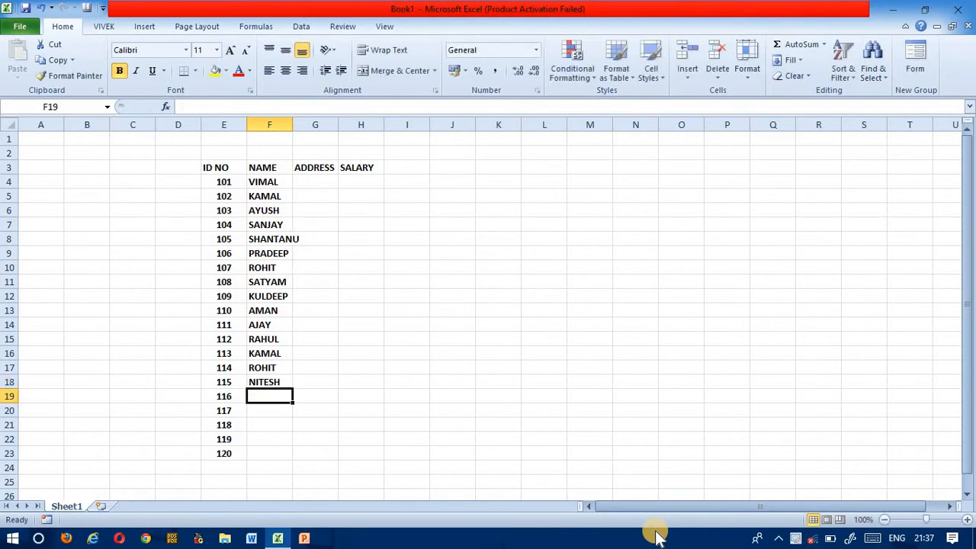
# Step: Add three more first names in capitals to the NAME column in cells F19 to F21
pyautogui.write('AK')
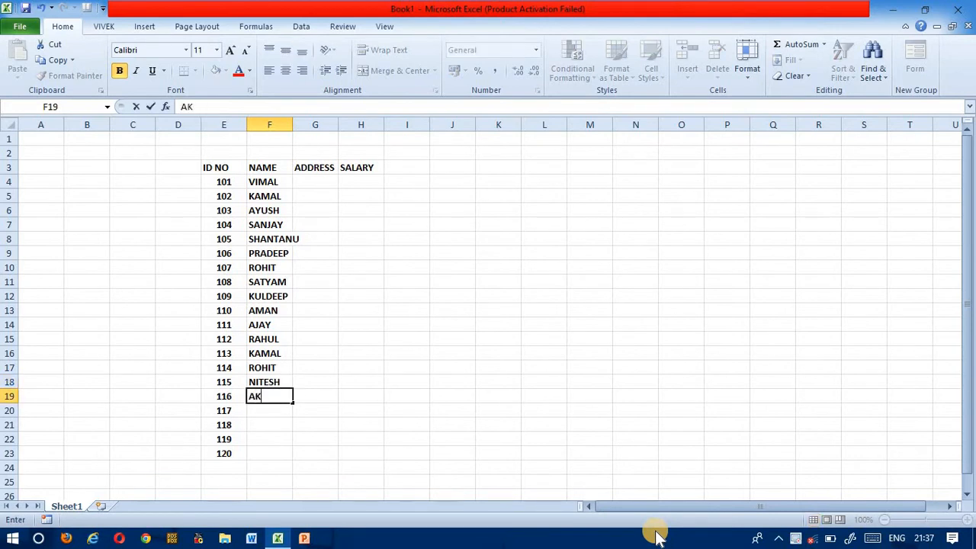
pyautogui.write('ASH')
pyautogui.press('Return')
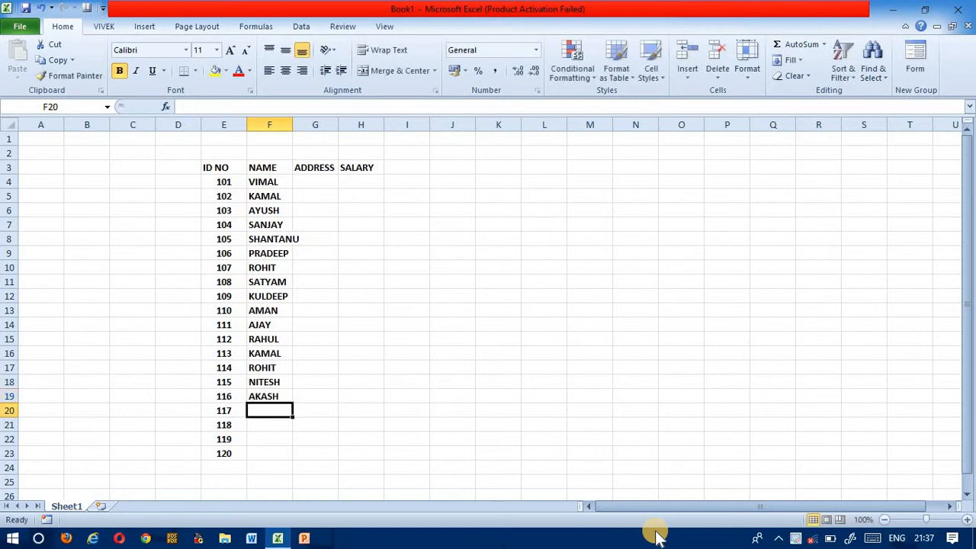
pyautogui.write('RANA')
pyautogui.press('Return')
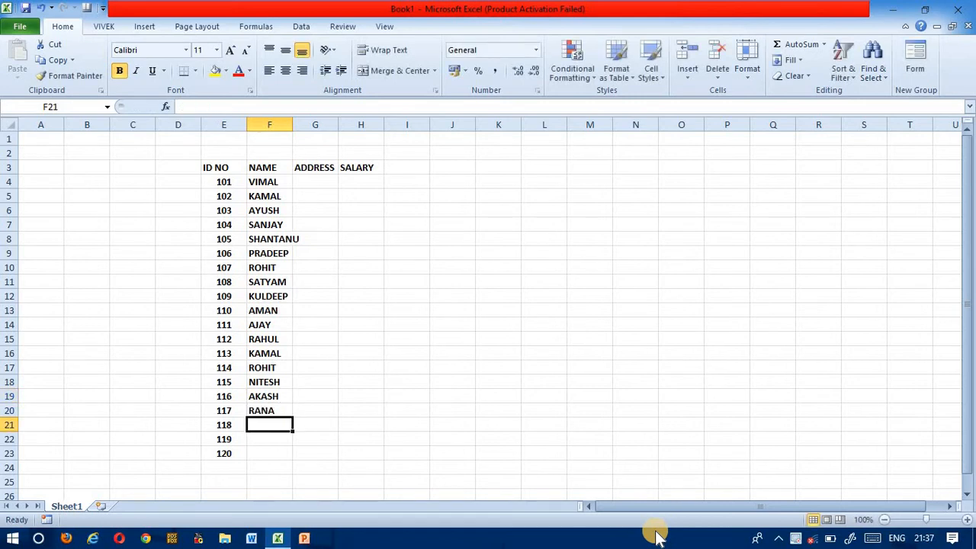
pyautogui.write('ABHAY')
pyautogui.press('Return')
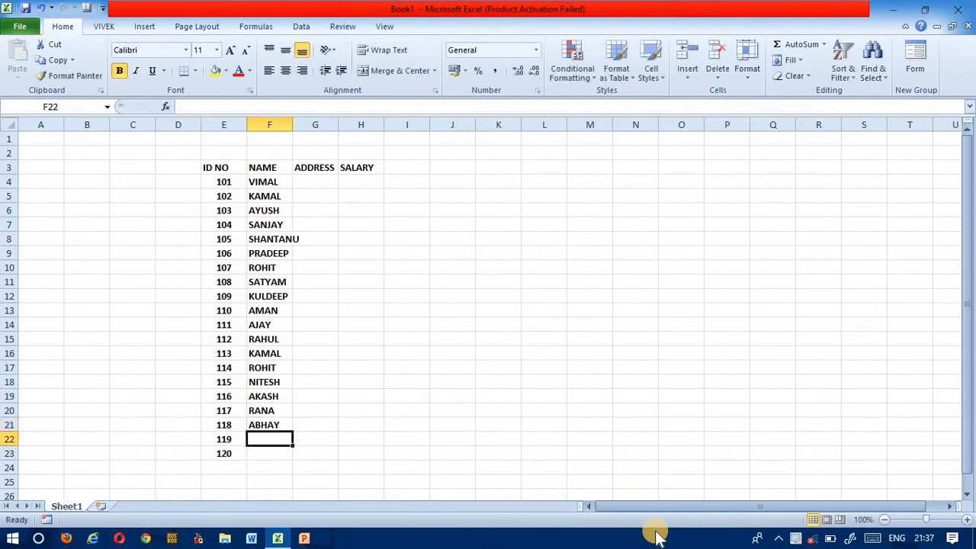
# Step: Enter the last two first names in F22 and F23, and widen column F to fit its longest name
pyautogui.write('SURES')
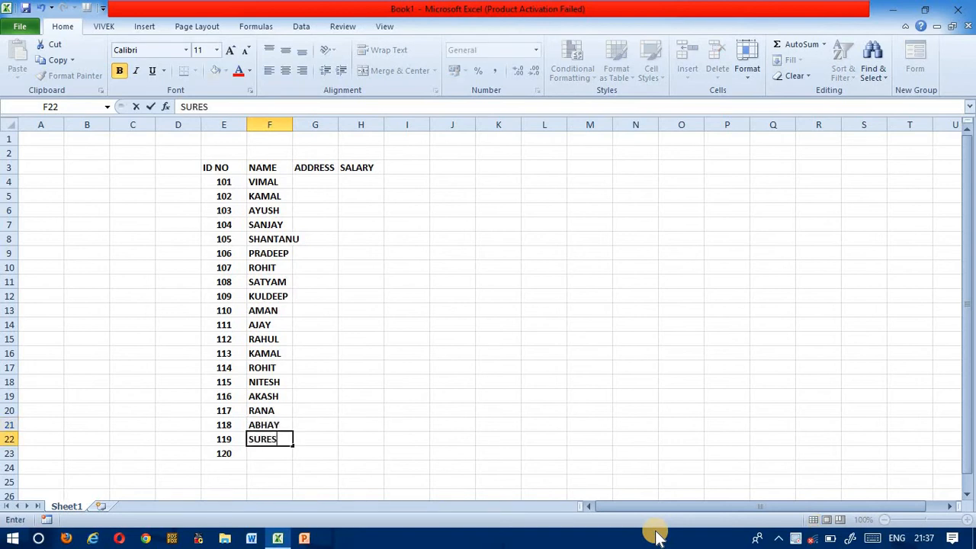
pyautogui.write('H')
pyautogui.press('Return')
pyautogui.write('VIM')
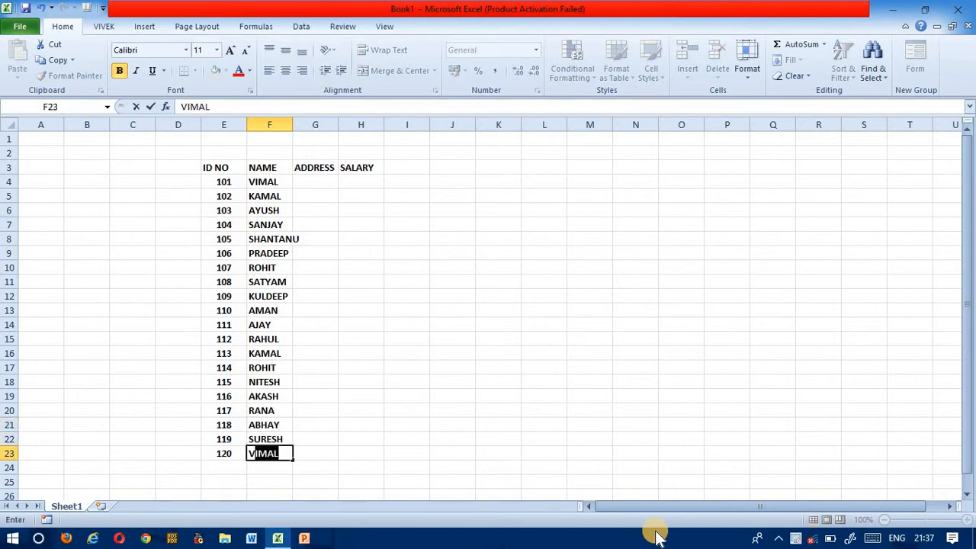
pyautogui.write('ALESH')
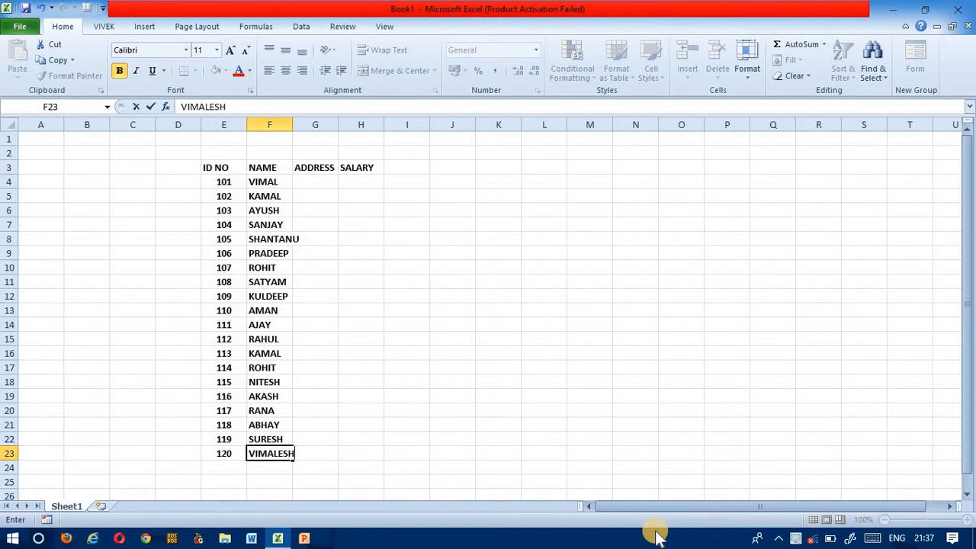
pyautogui.press('Return')
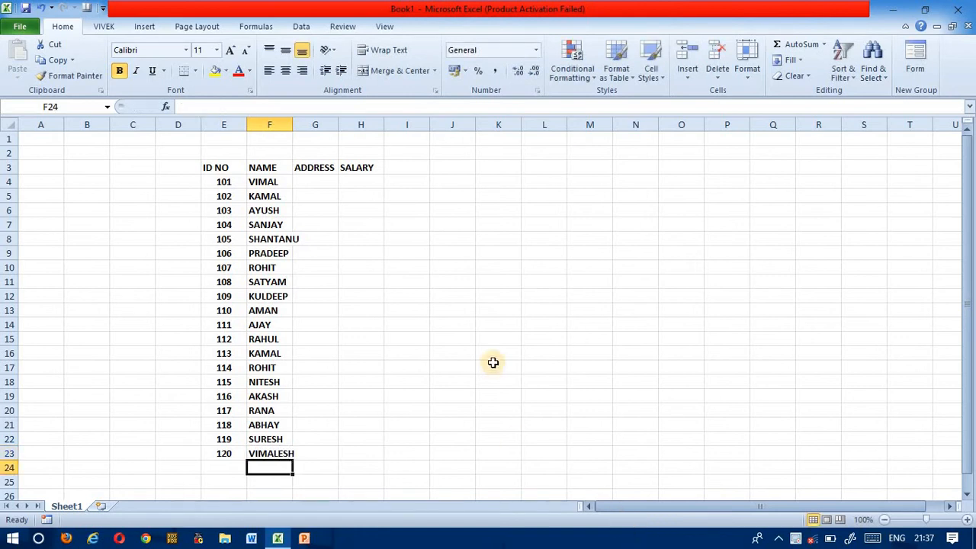
pyautogui.doubleClick(292, 129)
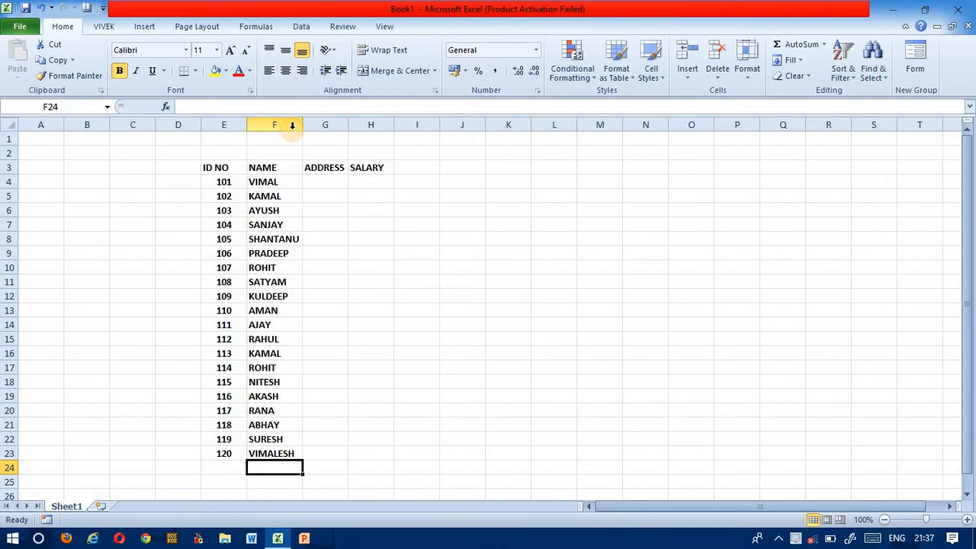
# Step: Enter SPN as the first ADDRESS entry in cell G4
pyautogui.click(312, 181)
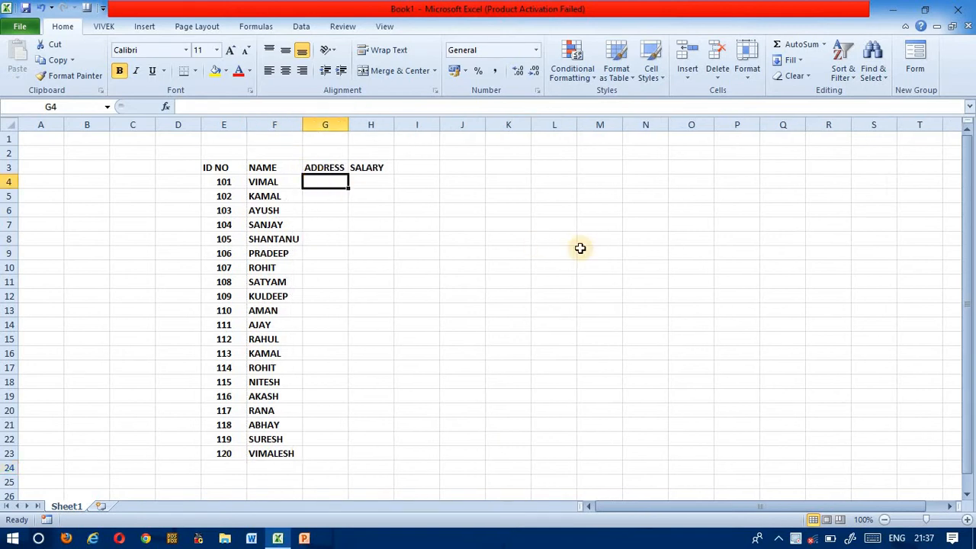
pyautogui.write('SHAH')
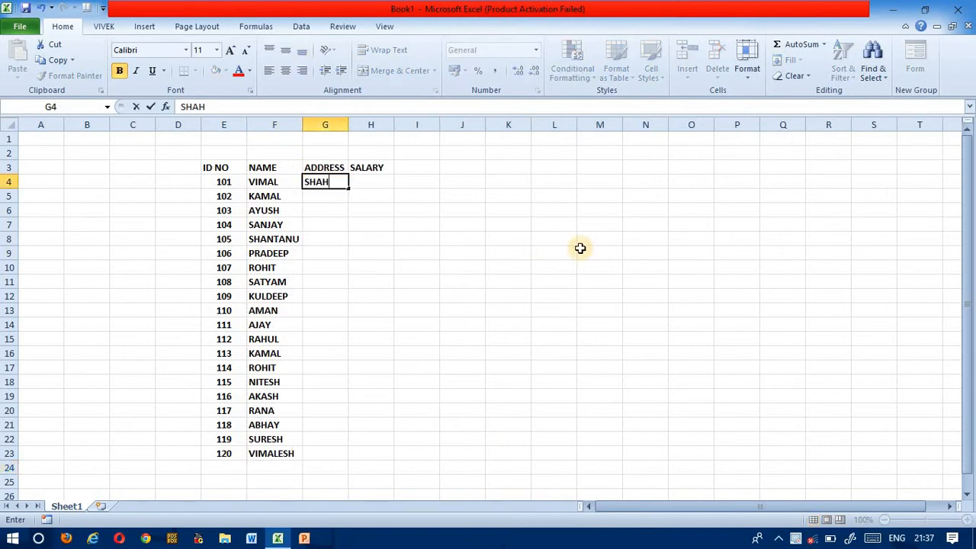
pyautogui.press('BackSpace')
pyautogui.press('BackSpace')
pyautogui.press('BackSpace')
pyautogui.write('S')
pyautogui.press('BackSpace')
pyautogui.write('PN')
pyautogui.press('Return')
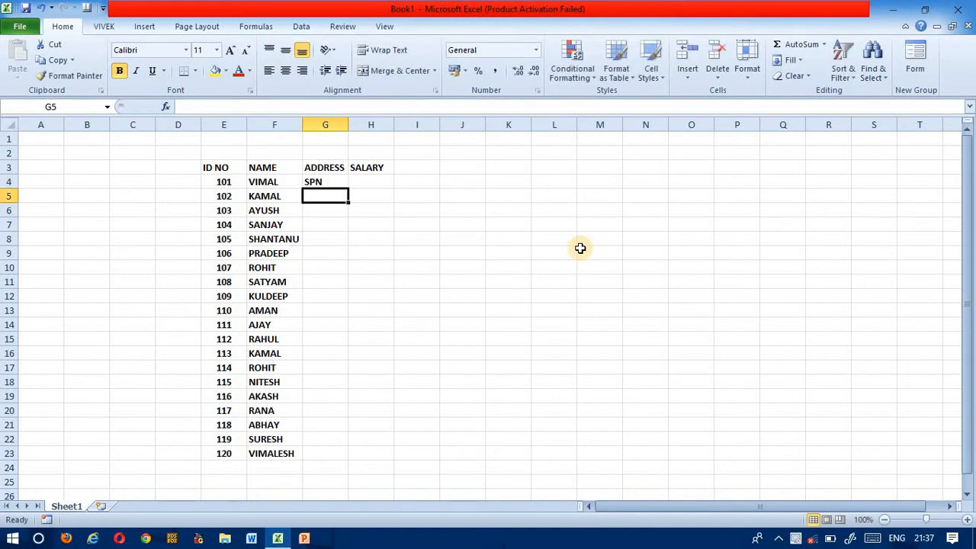
# Step: Enter the address BAREILLY in cell G5, correcting its spelling
pyautogui.write('BARELL')
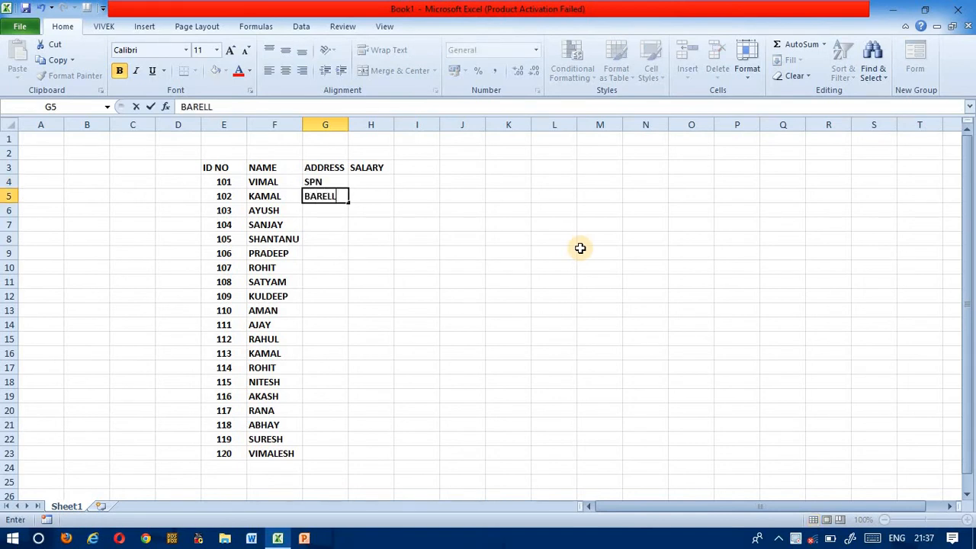
pyautogui.write('Y')
pyautogui.press('Return')
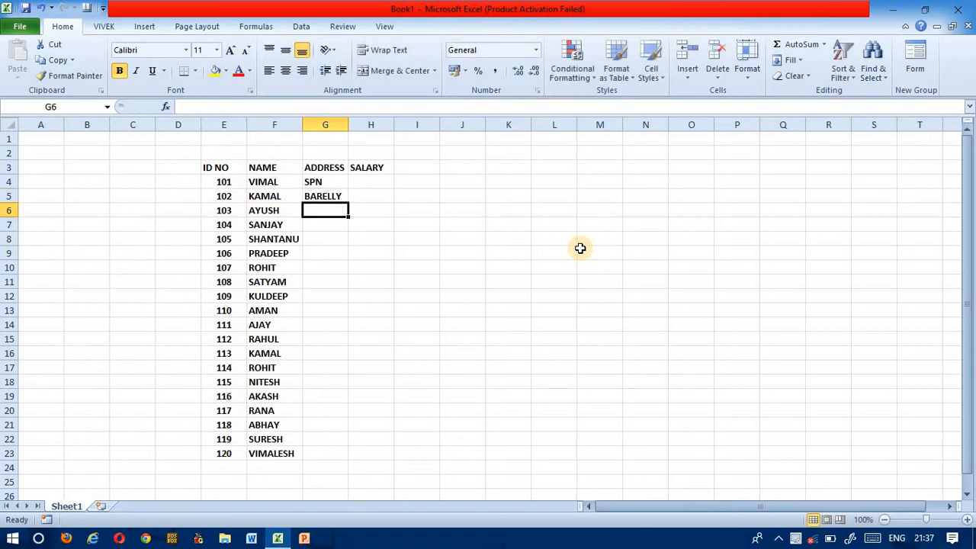
pyautogui.press('Left')
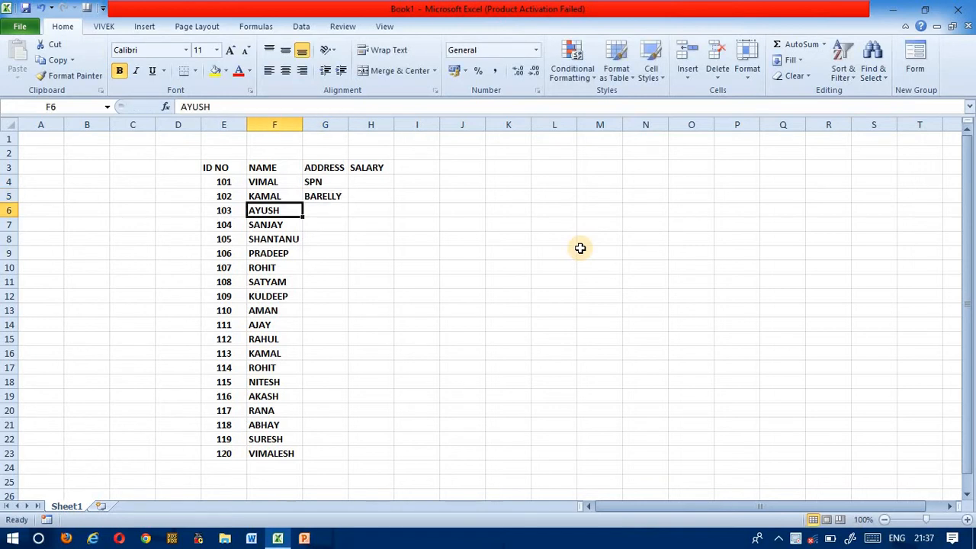
pyautogui.press('Up')
pyautogui.press('Right')
pyautogui.write('BA')
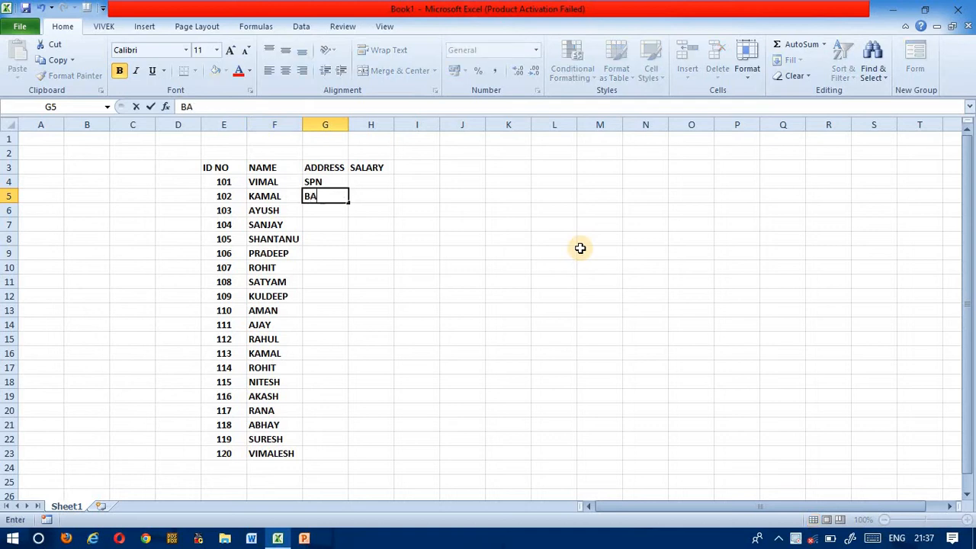
pyautogui.write('REILLY')
pyautogui.press('Return')
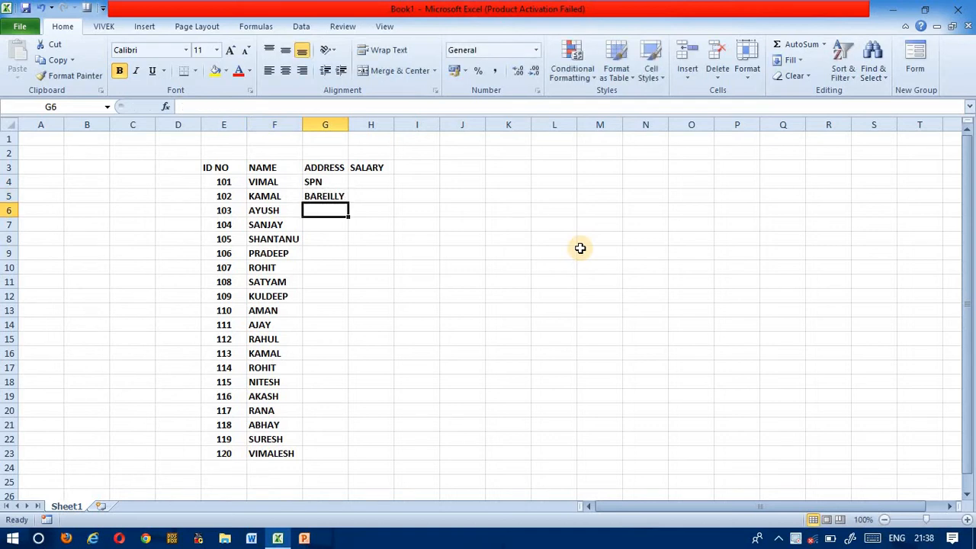
# Step: Enter the address LUCKNOW in cell G6, completing the word with its final W
pyautogui.write('LUCKNO')
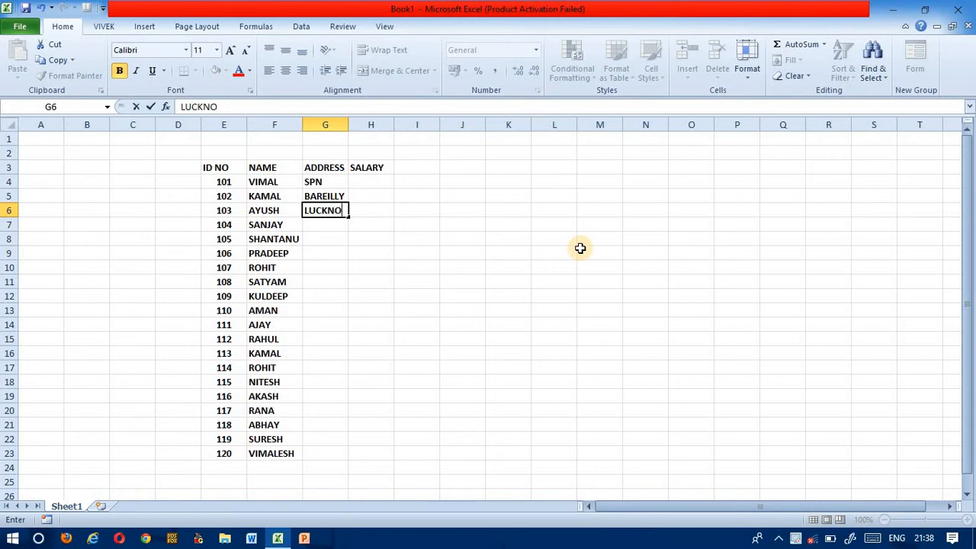
pyautogui.press('Return')
pyautogui.press('Up')
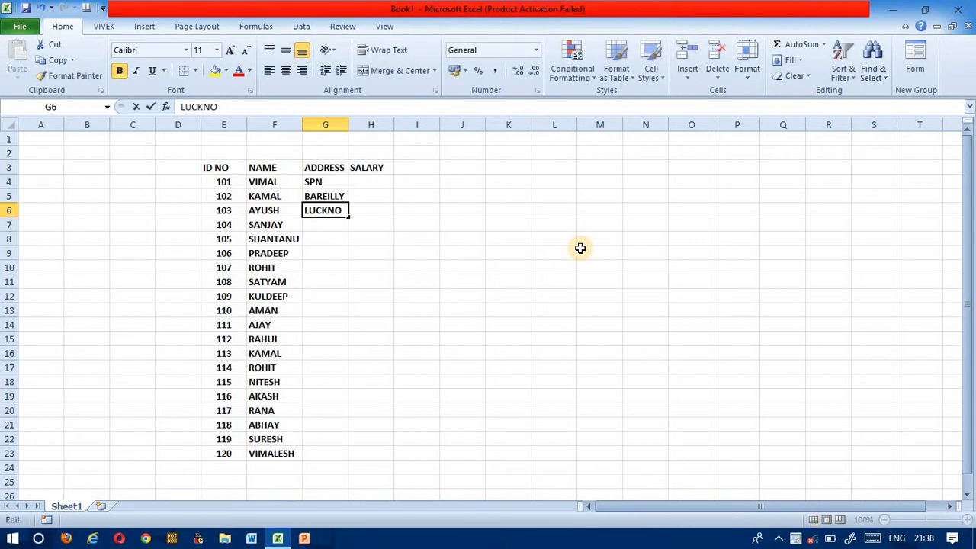
pyautogui.press('F2')
pyautogui.write('W')
pyautogui.press('Return')
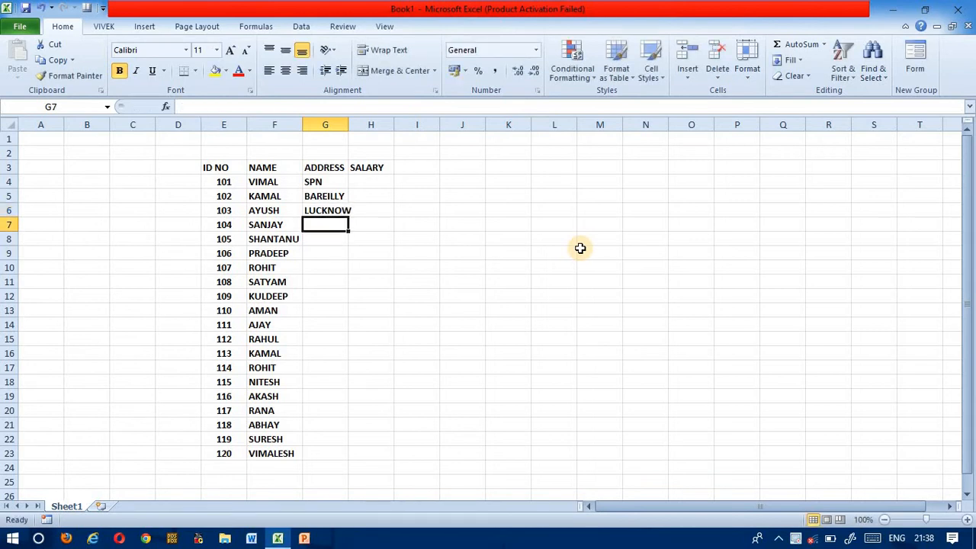
# Step: Enter the addresses SITAPUR, KANPUR, RAMPUR and HARDOI in cells G7 to G10
pyautogui.write('SITAPUR')
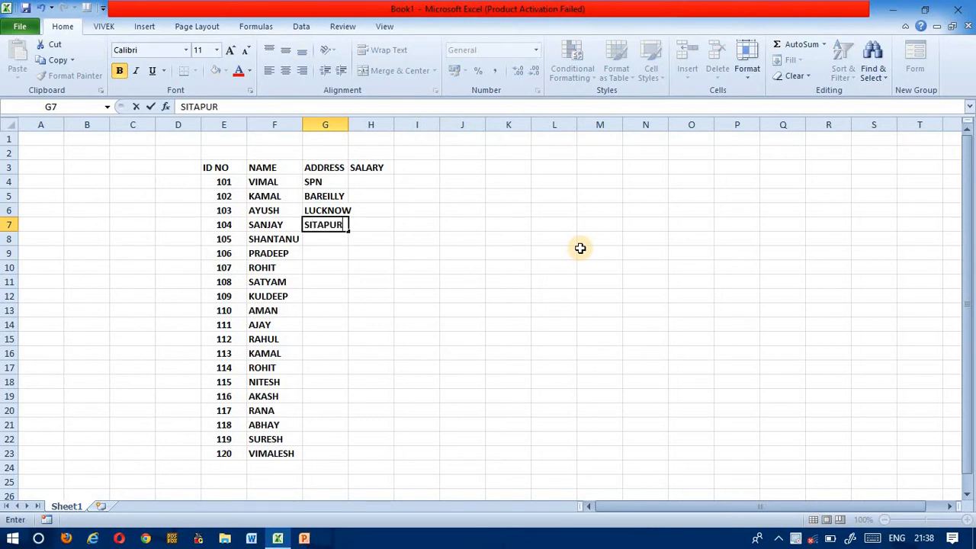
pyautogui.press('Return')
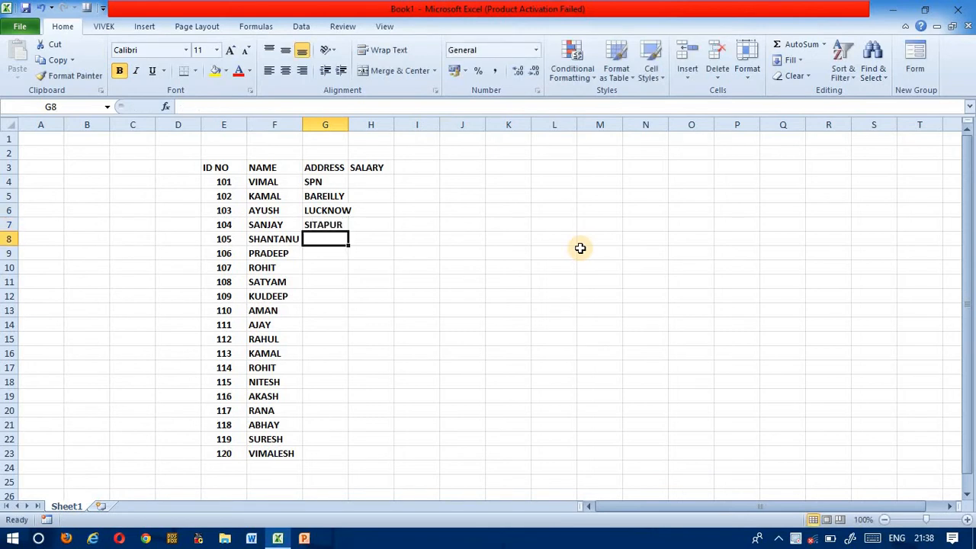
pyautogui.write("KANPUR'")
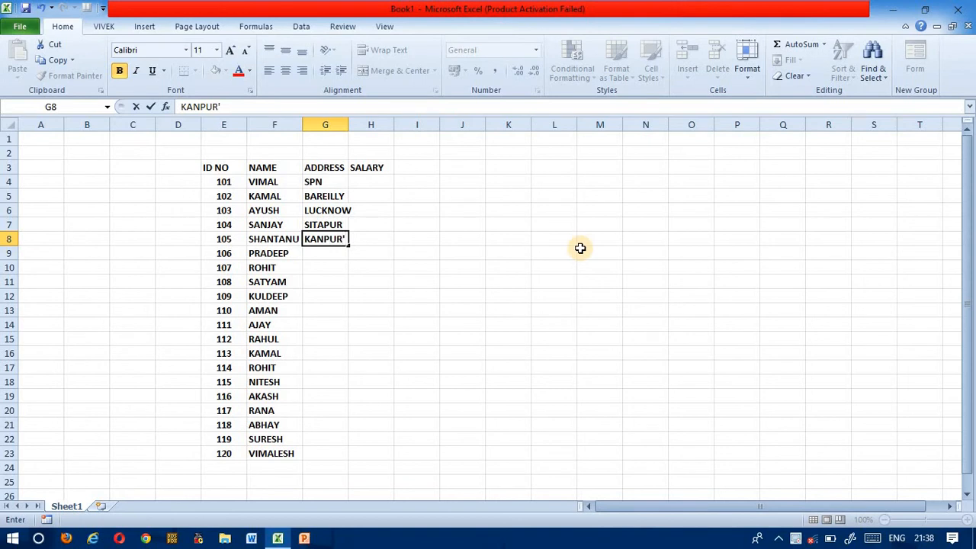
pyautogui.press('Return')
pyautogui.write('RA')
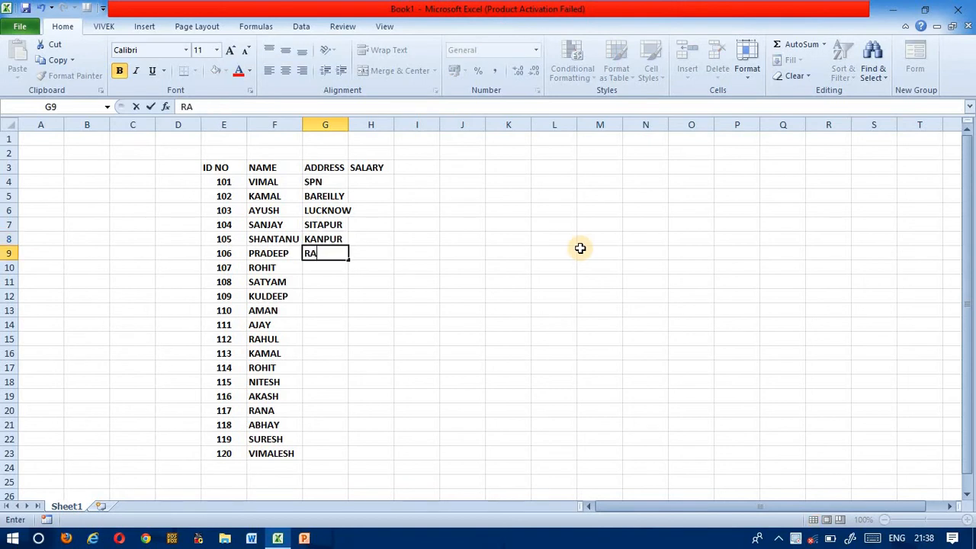
pyautogui.write('MPUR')
pyautogui.press('Return')
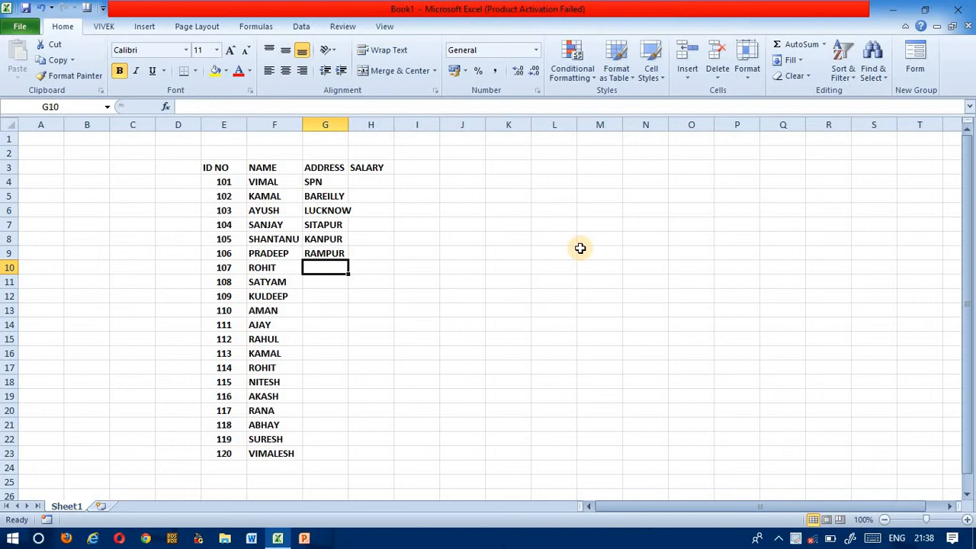
pyautogui.write('HARD')
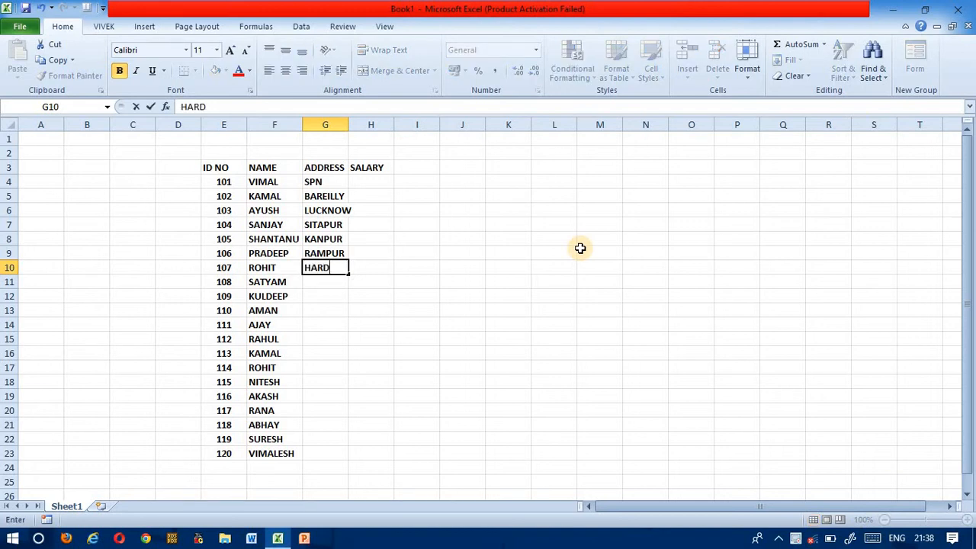
pyautogui.write('OI')
pyautogui.press('Return')
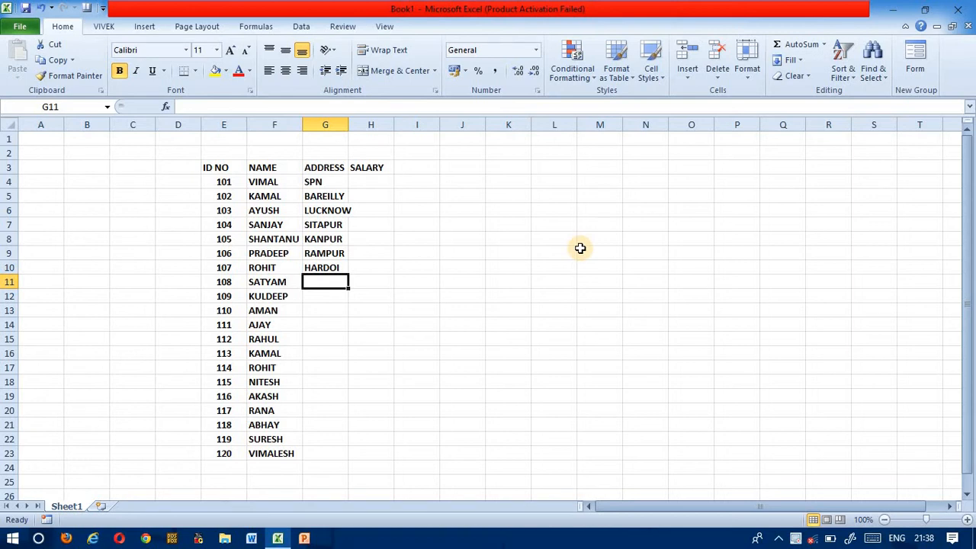
# Step: Enter the addresses SPN, BAREILLY, LUCKNOW and SITAPUR in cells G11 to G14
pyautogui.write('SPN')
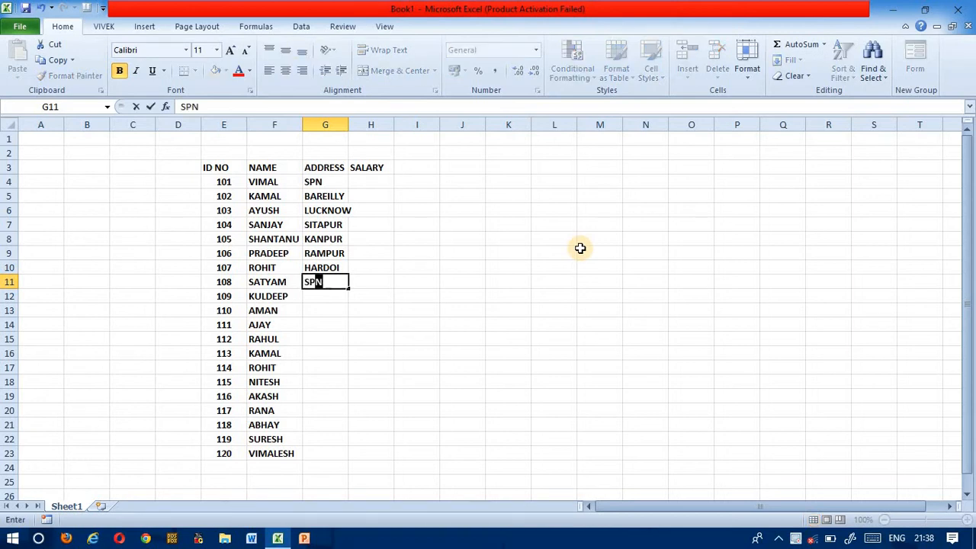
pyautogui.press('Return')
pyautogui.write('BA')
pyautogui.press('Return')
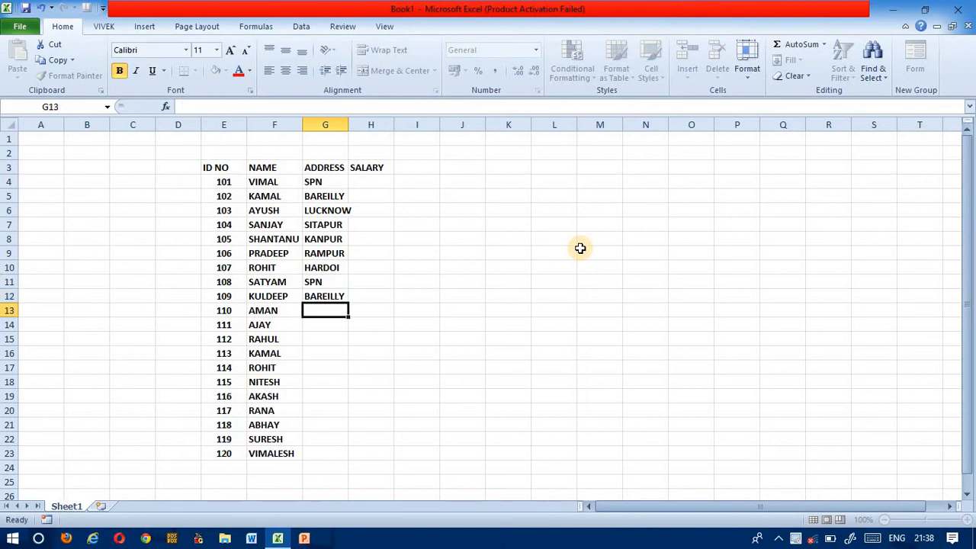
pyautogui.write('LUCKNOW')
pyautogui.press('Return')
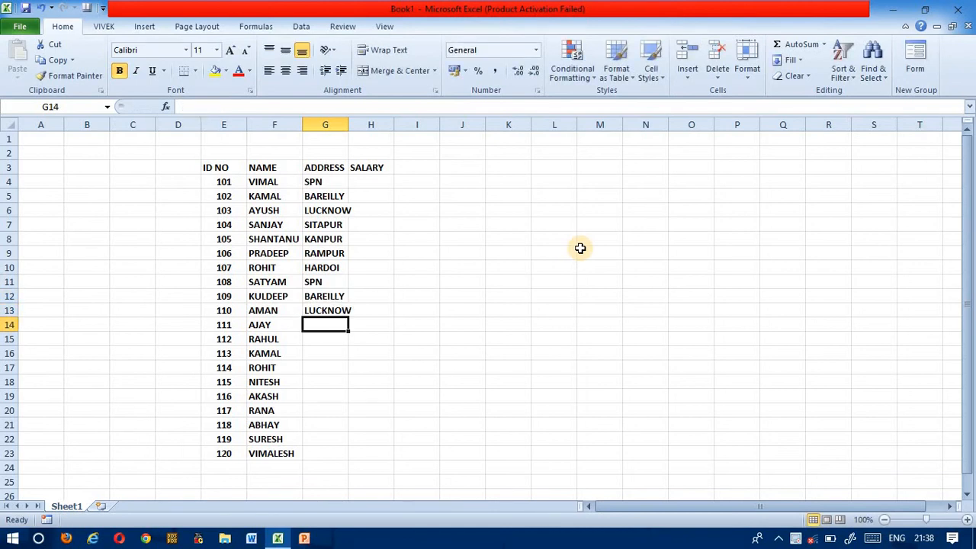
pyautogui.write('SITAPUR')
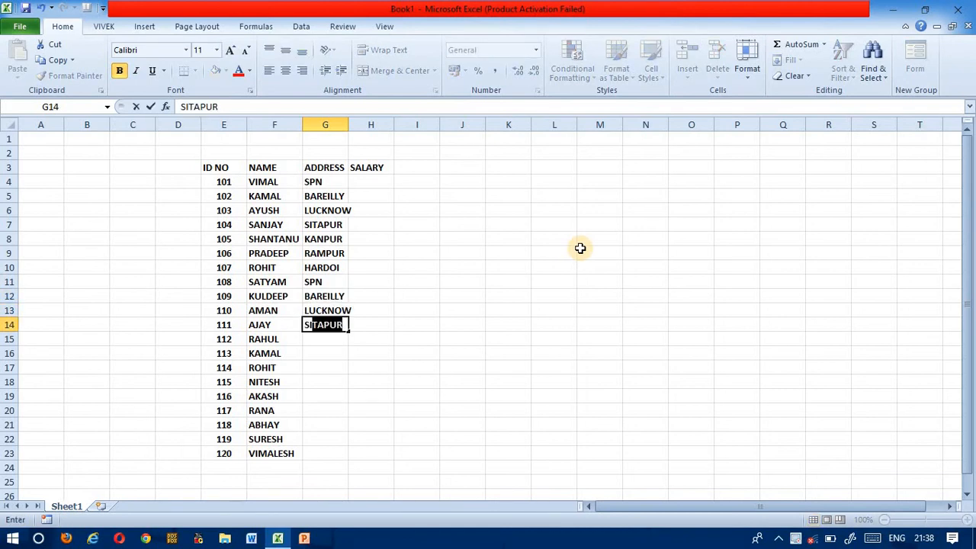
pyautogui.press('Return')
pyautogui.write('S')
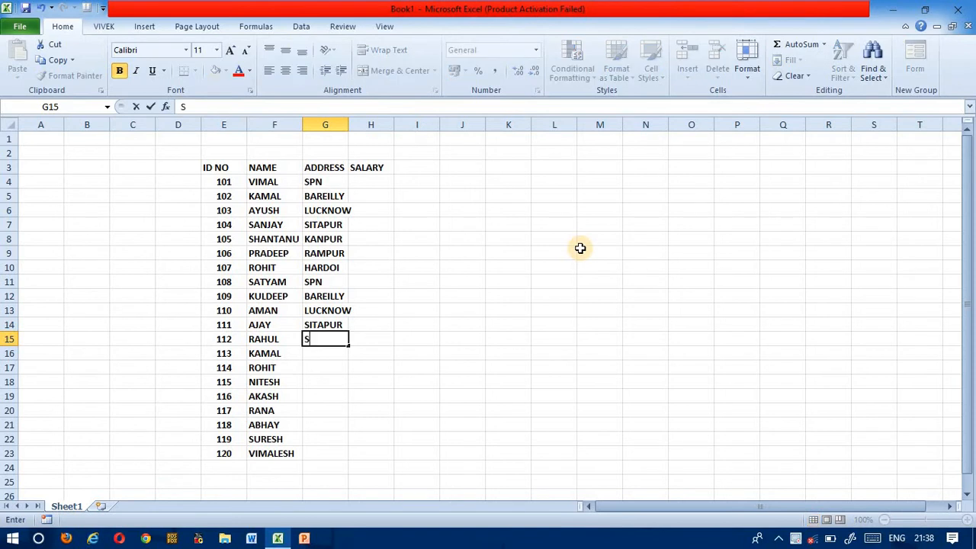
pyautogui.press('Return')
pyautogui.press('BackSpace')
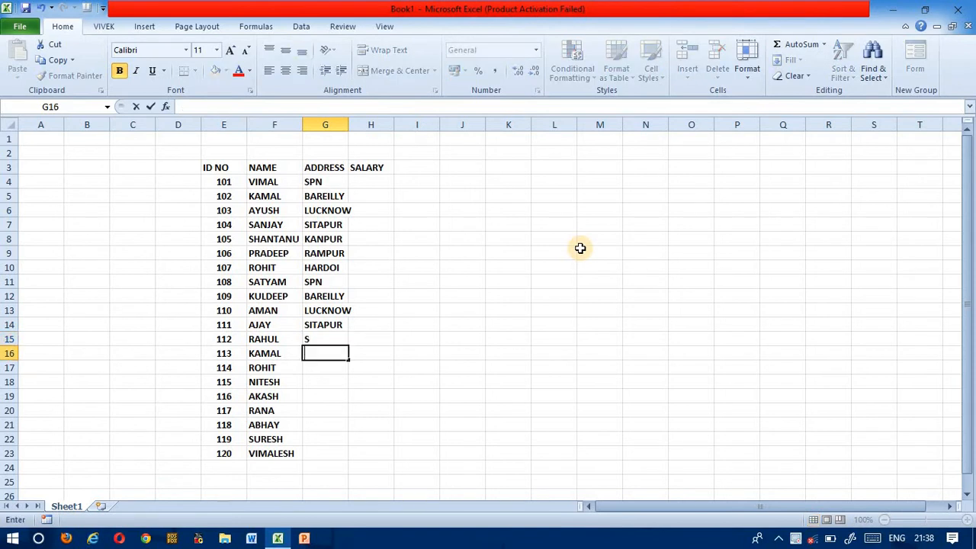
pyautogui.press('Return')
pyautogui.write('\\')
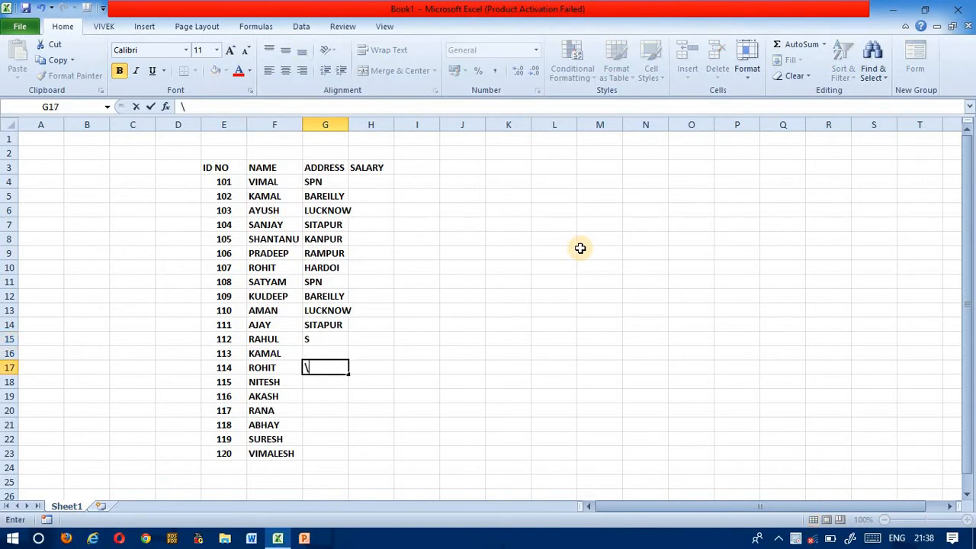
pyautogui.press('Up')
pyautogui.press('Up')
# Step: Enter the addresses SPN, LUCKNOW, BAREILLY and RAMPUR in cells G15 to G18, replacing the stray characters
pyautogui.write('SPN')
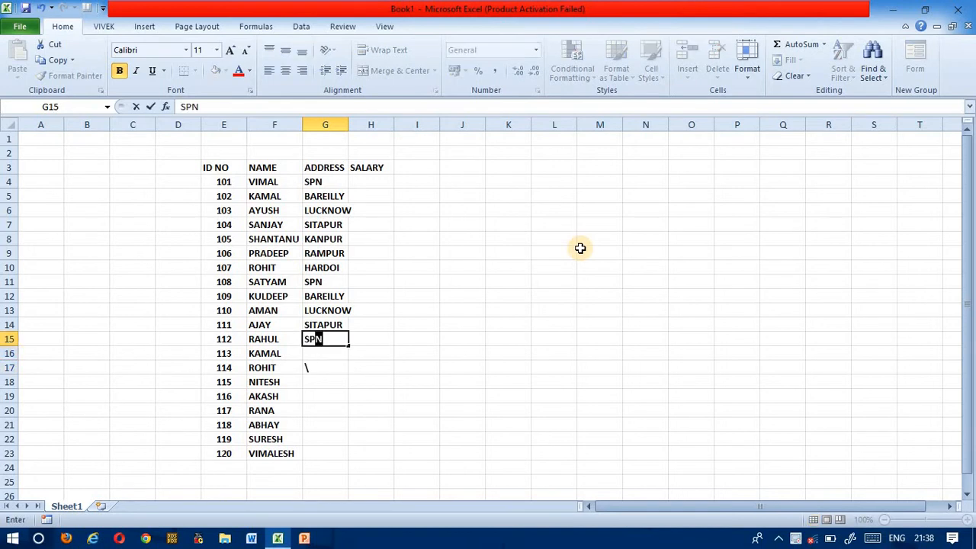
pyautogui.press('Return')
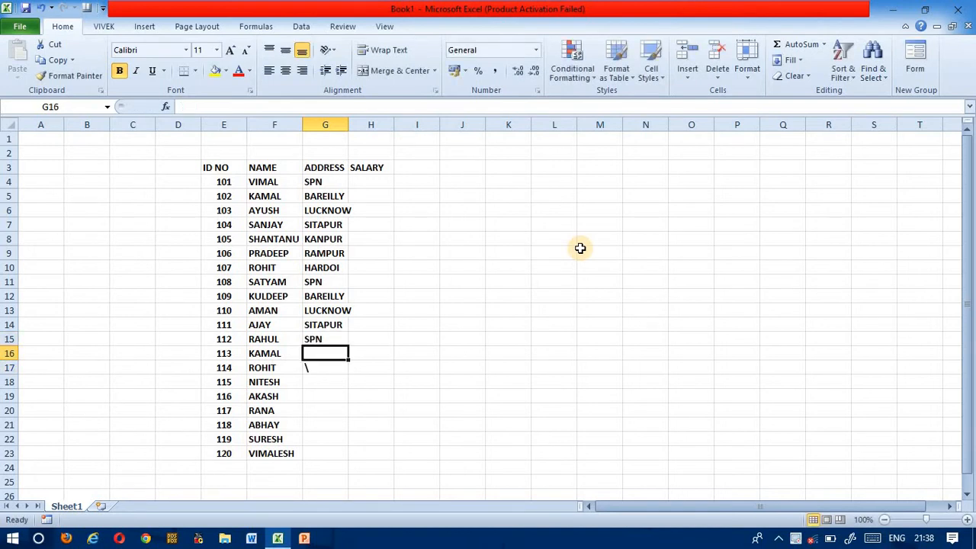
pyautogui.write('LUCKNOW')
pyautogui.press('Return')
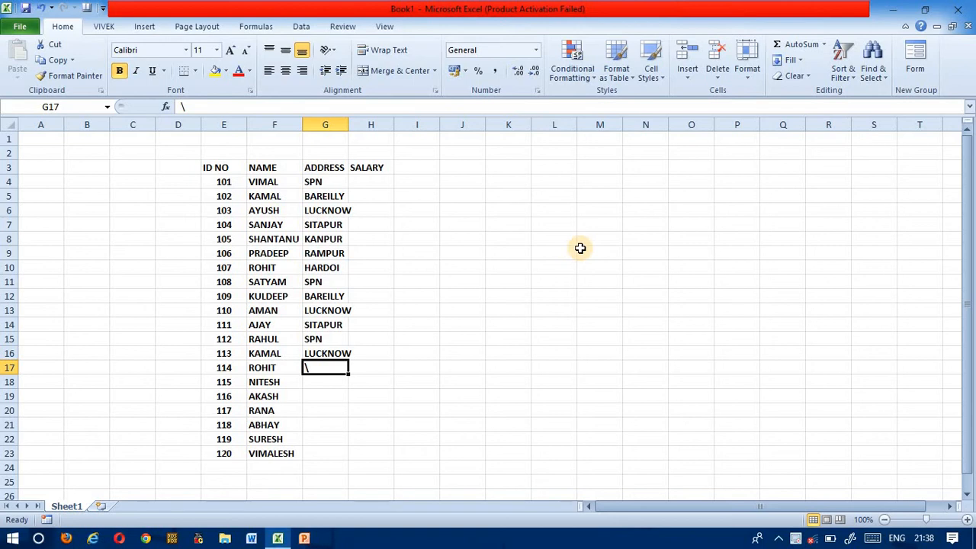
pyautogui.write('\\')
pyautogui.press('BackSpace')
pyautogui.write('BAREILLY')
pyautogui.press('Return')
pyautogui.write('RAMPUR')
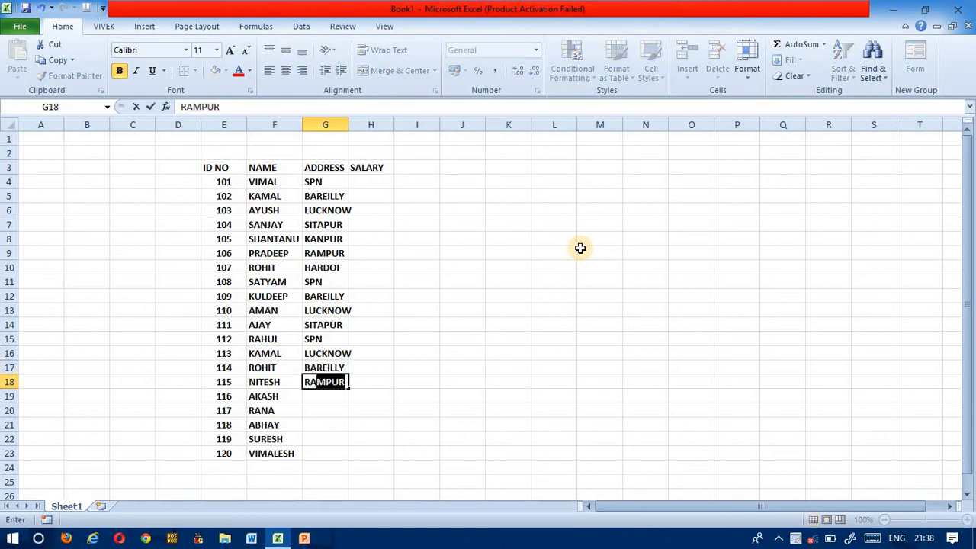
pyautogui.press('Return')
# Step: Enter the addresses SITAPUR, SPN and HARDOI in cells G19 to G21
pyautogui.write('SI')
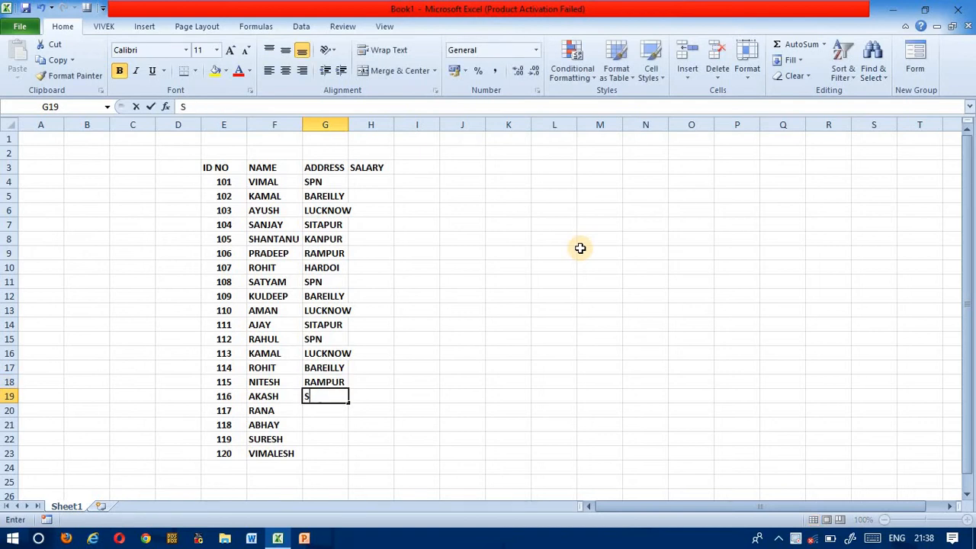
pyautogui.press('Return')
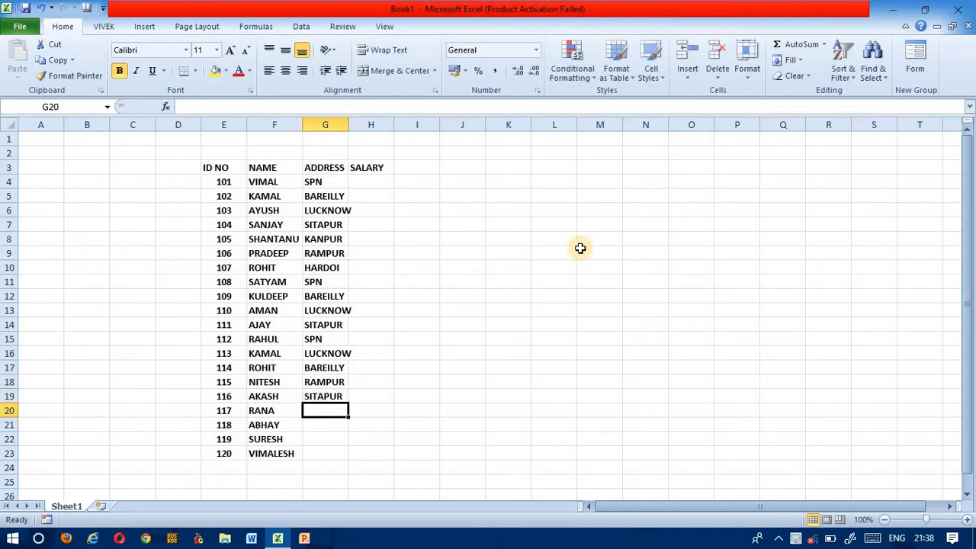
pyautogui.write('S')
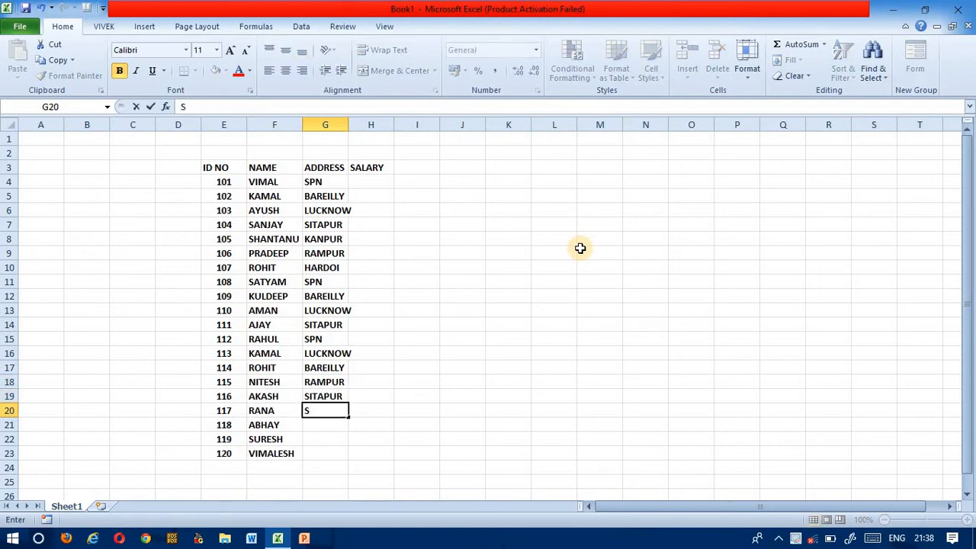
pyautogui.write('P')
pyautogui.press('Return')
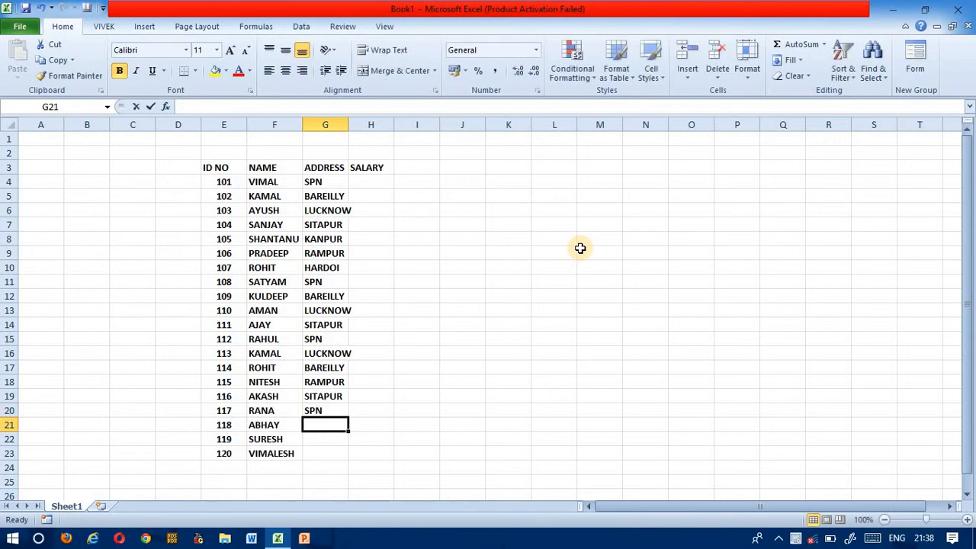
pyautogui.write('HARDOI')
pyautogui.press('Return')
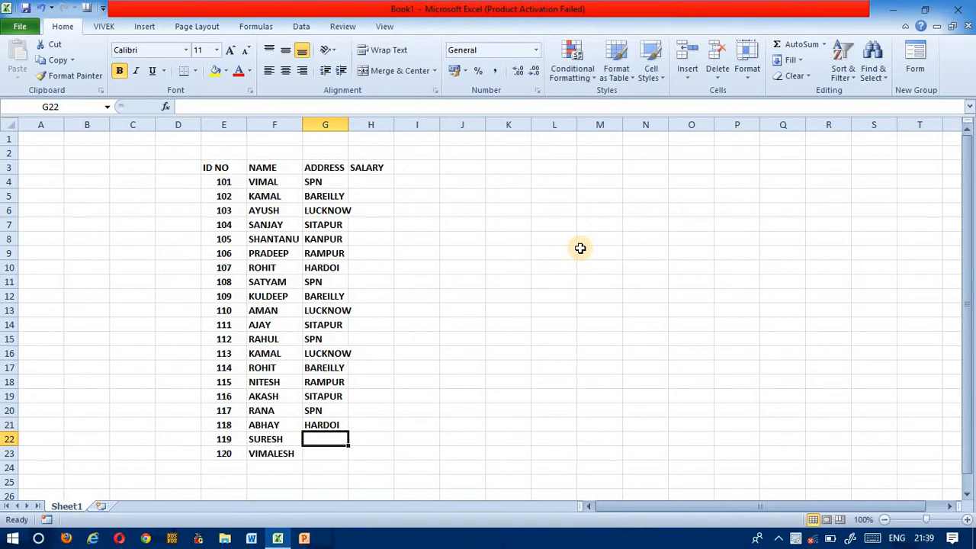
# Step: Enter the last two addresses, SPN in G22 and LUCKNOW in G23, and widen column G to fit its longest entry
pyautogui.write('SPN')
pyautogui.press('Return')
pyautogui.write('LUCKNOW')
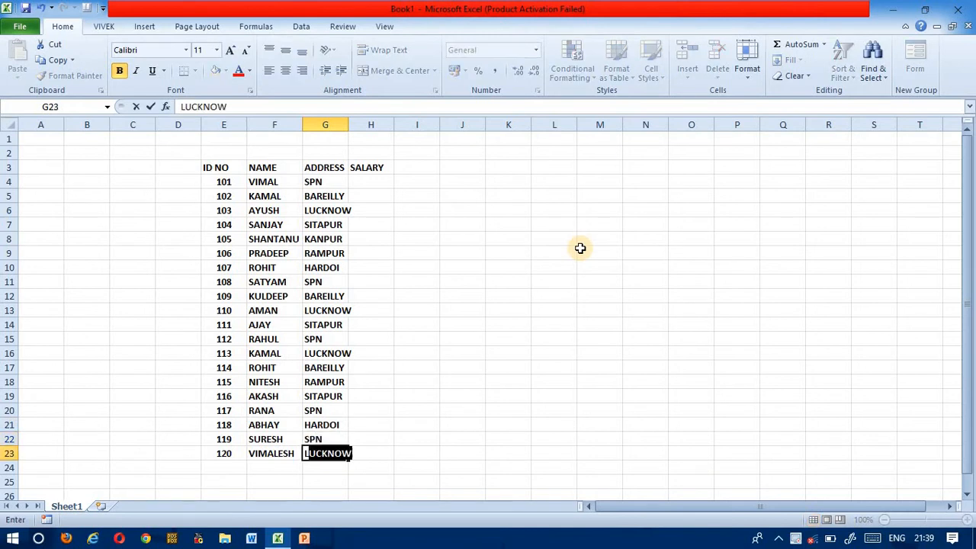
pyautogui.press('Return')
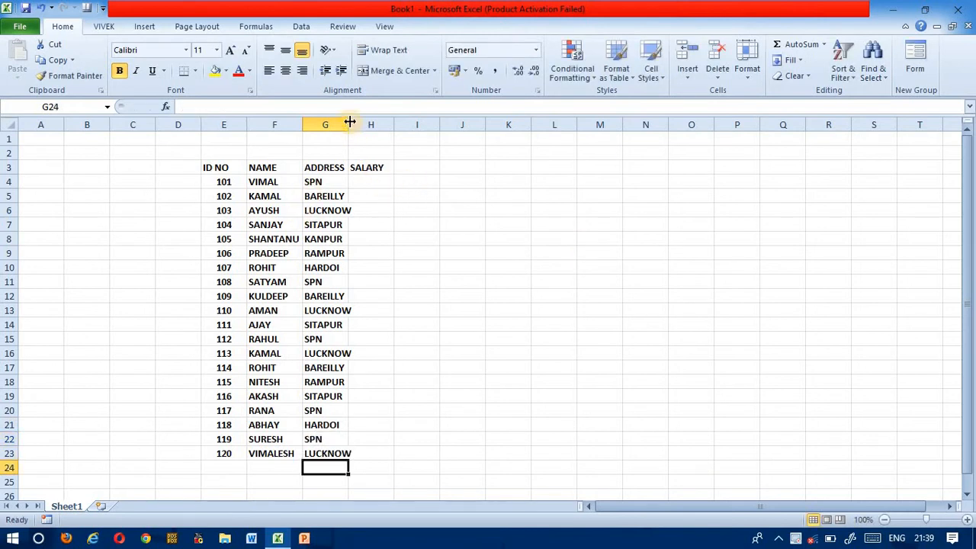
pyautogui.moveTo(349, 120); pyautogui.dragTo(355, 120)
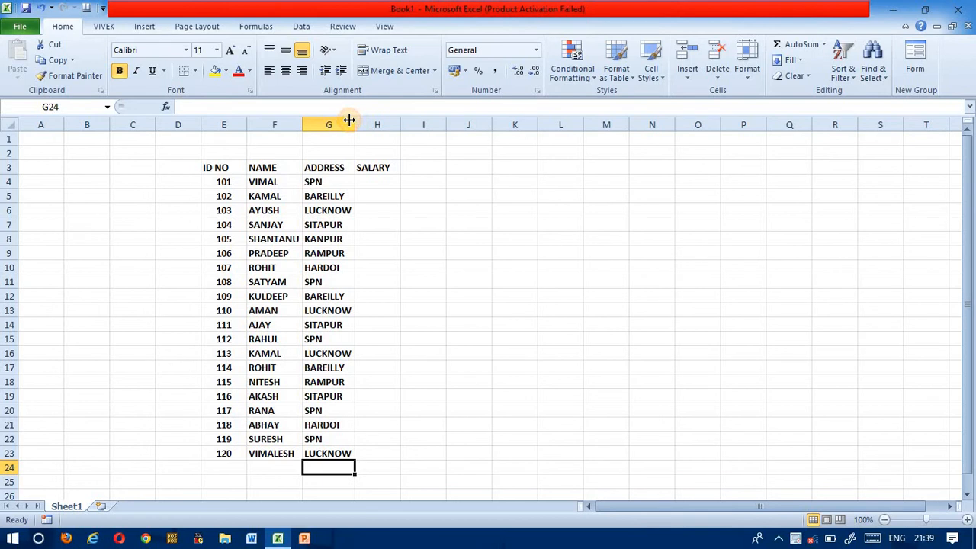
# Step: Enter =RANDBETWEEN(10000,20000) as the first SALARY value in H4 and fill it down to H23
pyautogui.click(381, 181)
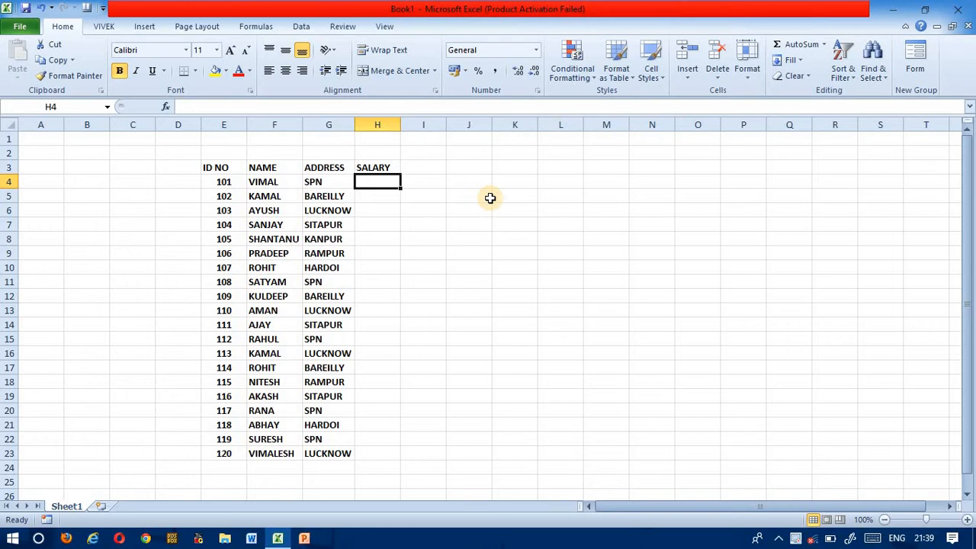
pyautogui.write('=RAND')
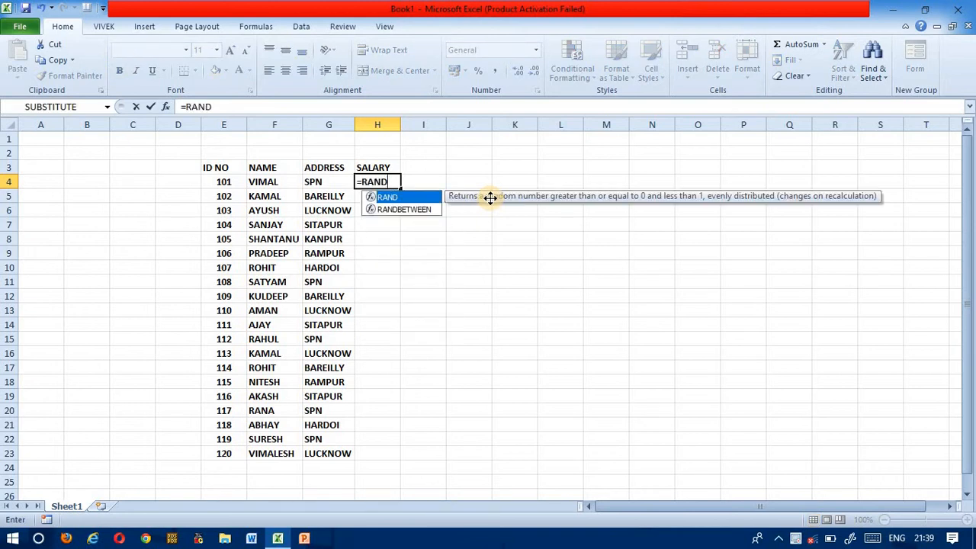
pyautogui.press('Down')
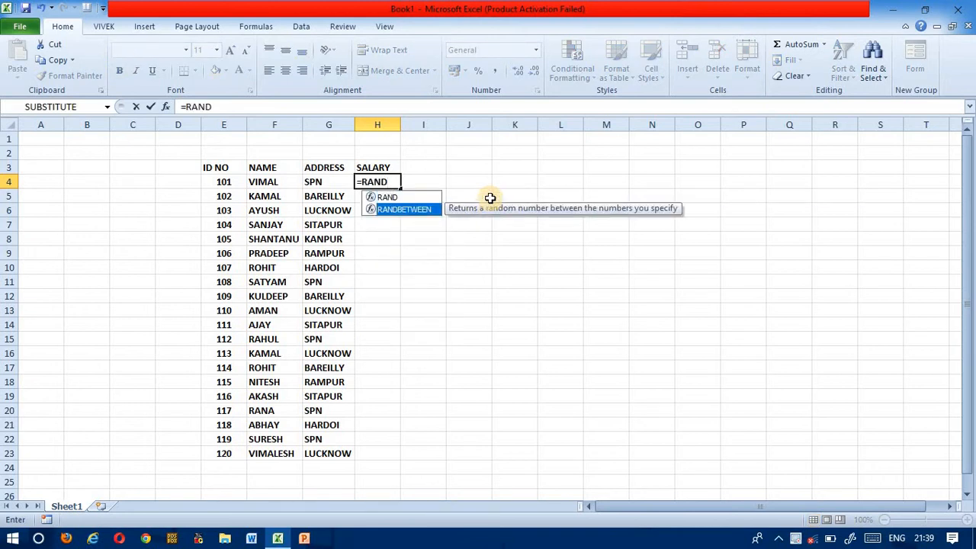
pyautogui.press('Tab')
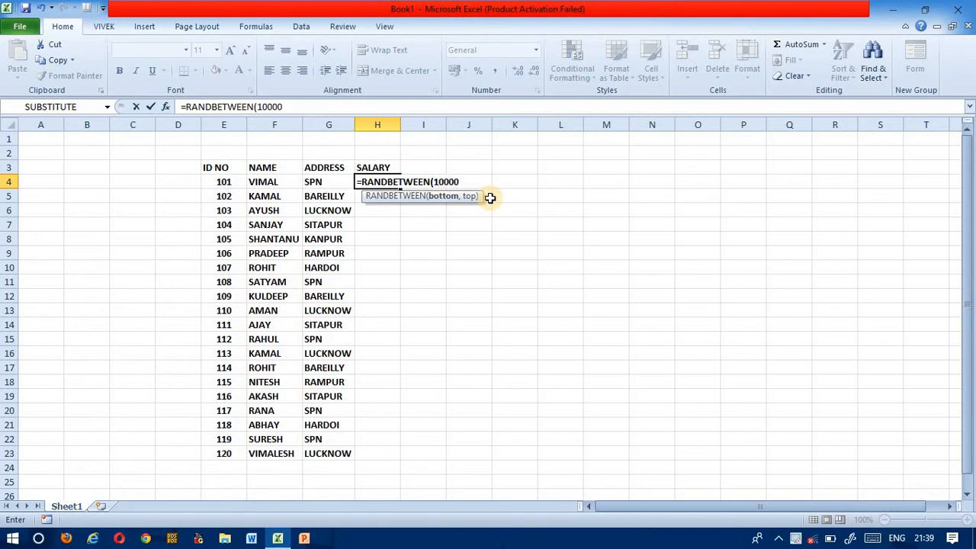
pyautogui.write('10000,20000')
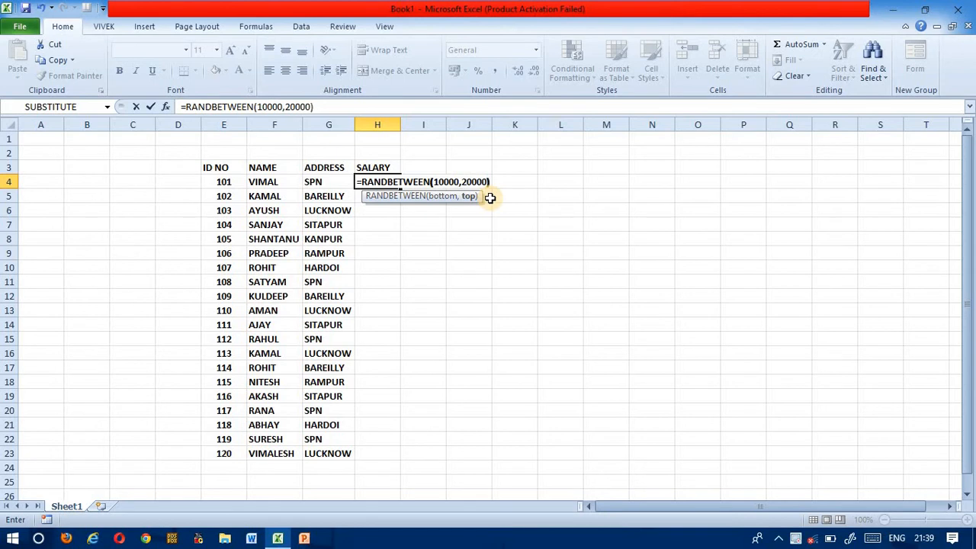
pyautogui.press('Return')
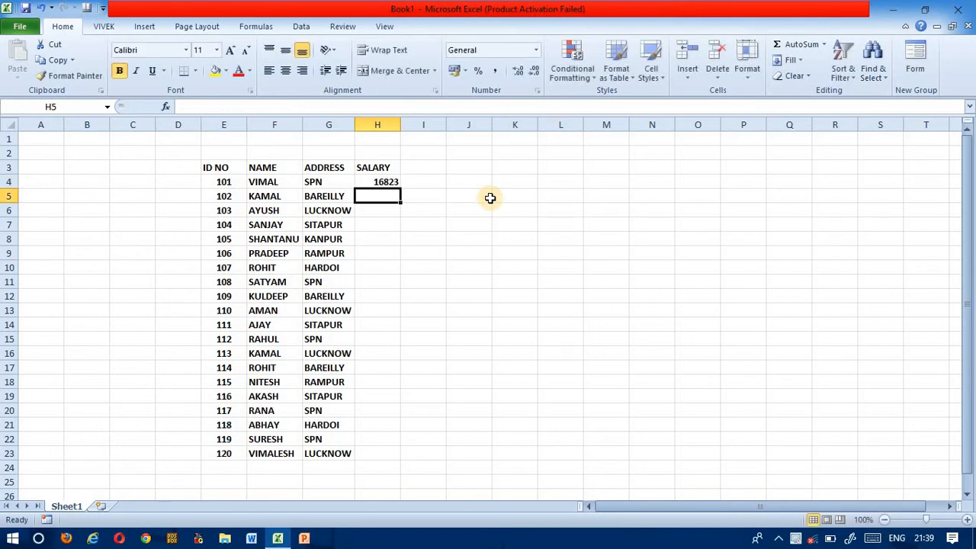
pyautogui.click(381, 184)
pyautogui.moveTo(401, 188); pyautogui.dragTo(414, 455)
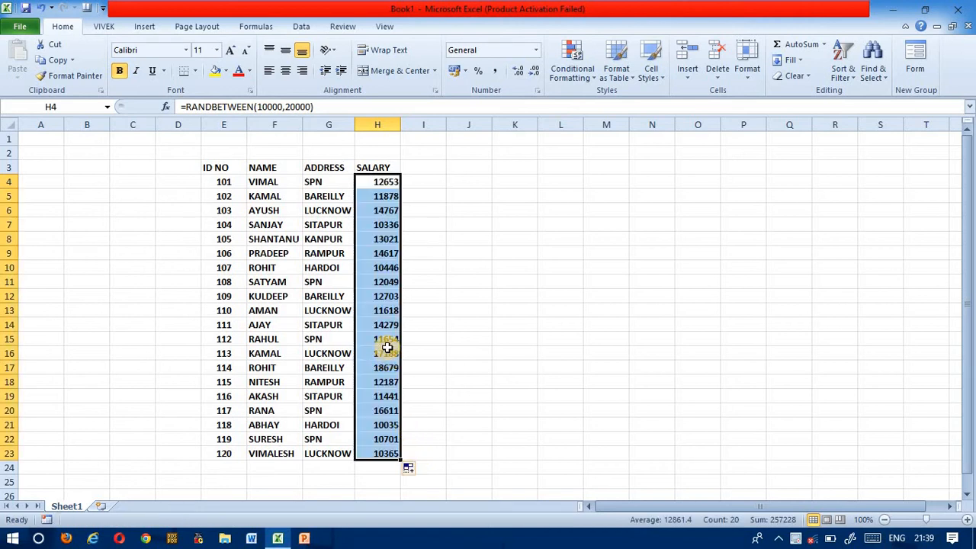
# Step: Replace the random salary formulas in H4 to H23 with their fixed results by pasting them over themselves as Values
pyautogui.hotkey('ctrl', 'c')
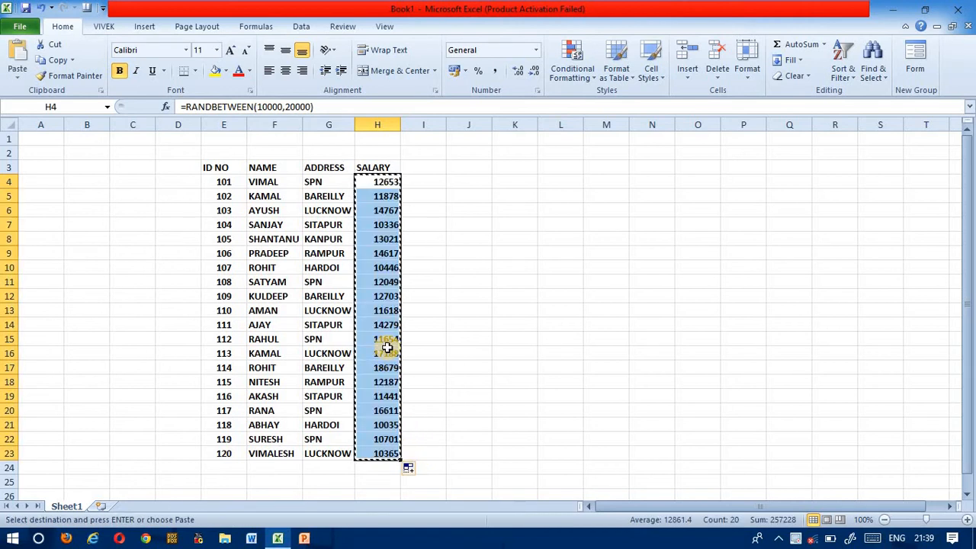
pyautogui.rightClick(377, 212)
pyautogui.click(422, 283)
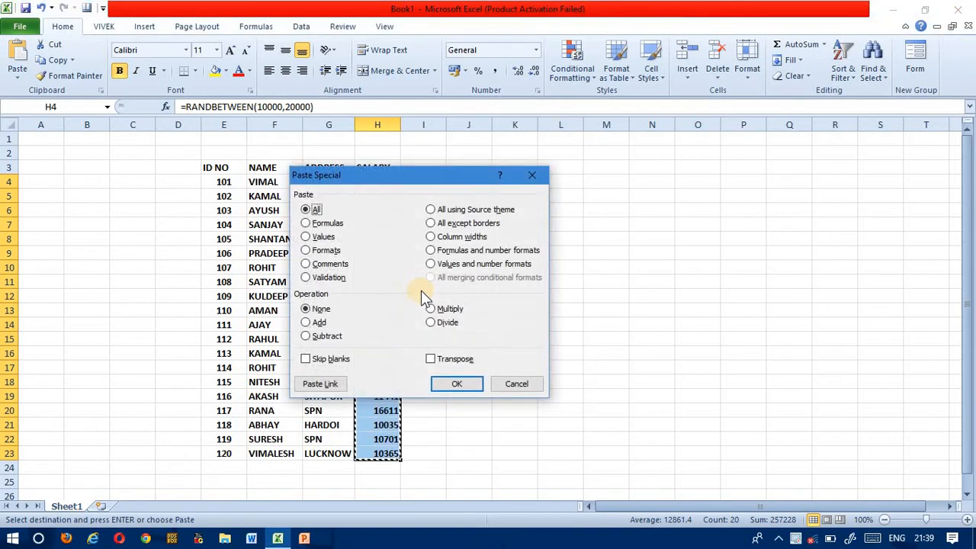
pyautogui.click(308, 239)
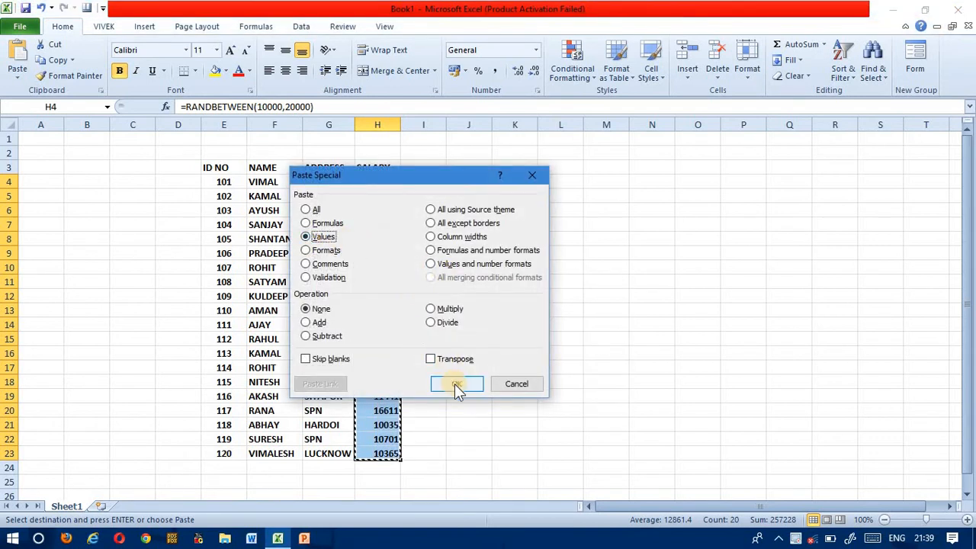
pyautogui.click(456, 383)
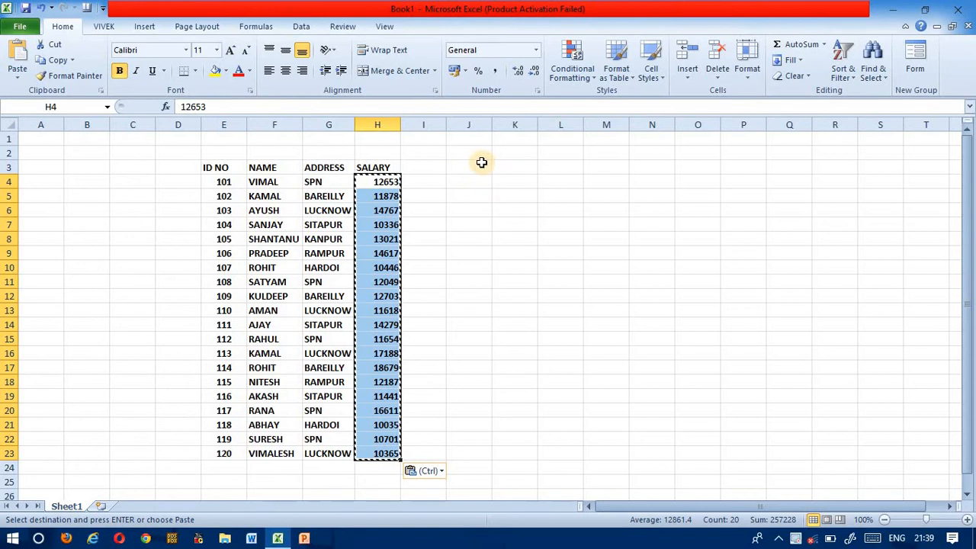
pyautogui.click(504, 170)
pyautogui.write('ID')
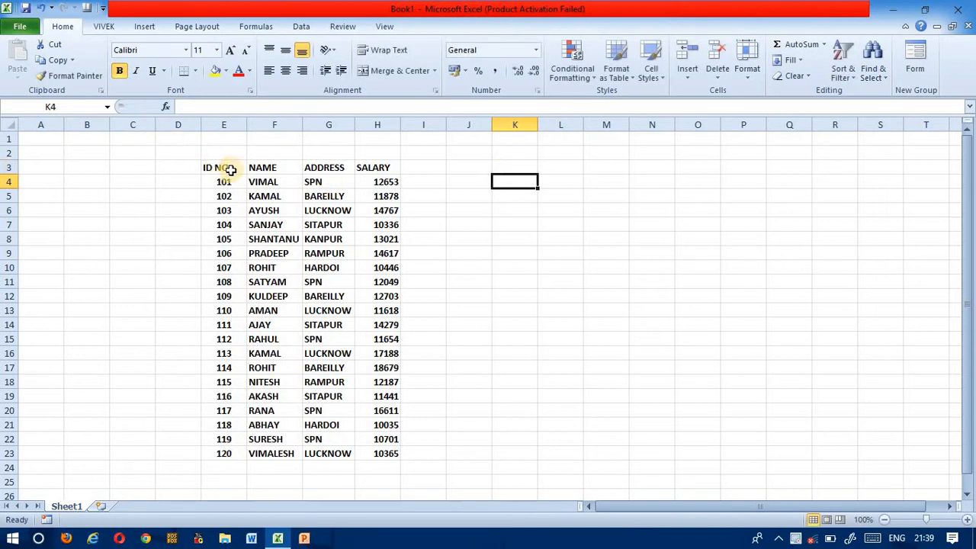
pyautogui.moveTo(229, 167); pyautogui.dragTo(394, 451)
pyautogui.click(394, 453)
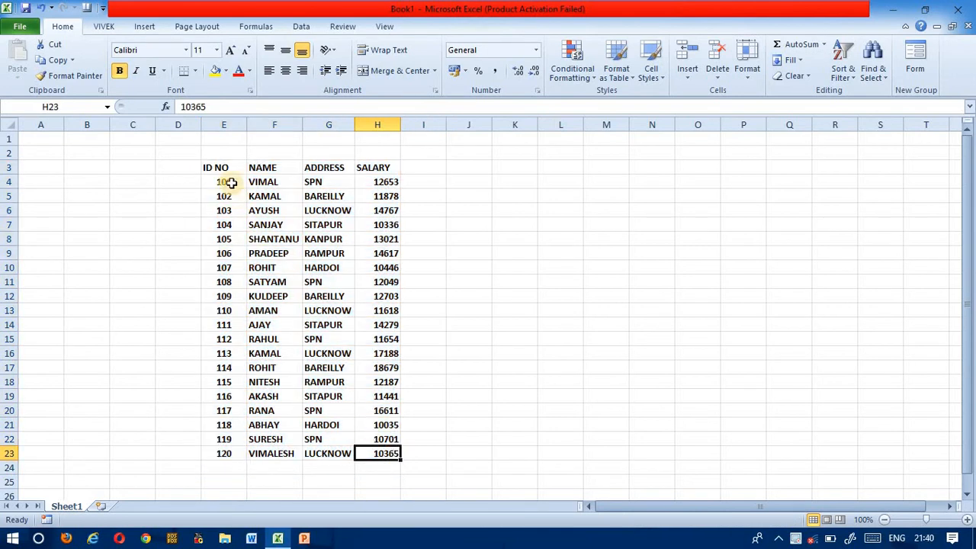
# Step: Center the whole table E3:H23 and apply All Borders with a Thick Box Border around it
pyautogui.moveTo(220, 174); pyautogui.dragTo(385, 453)
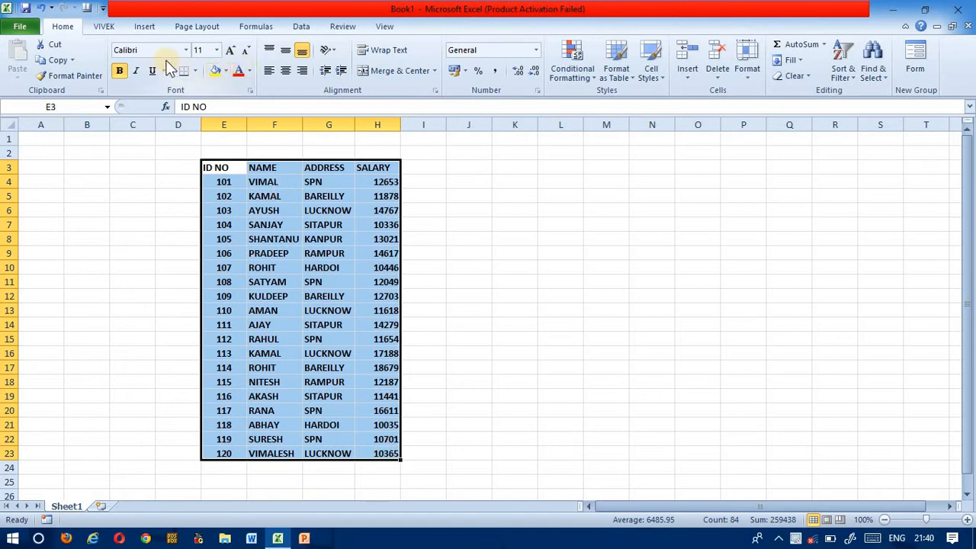
pyautogui.click(284, 70)
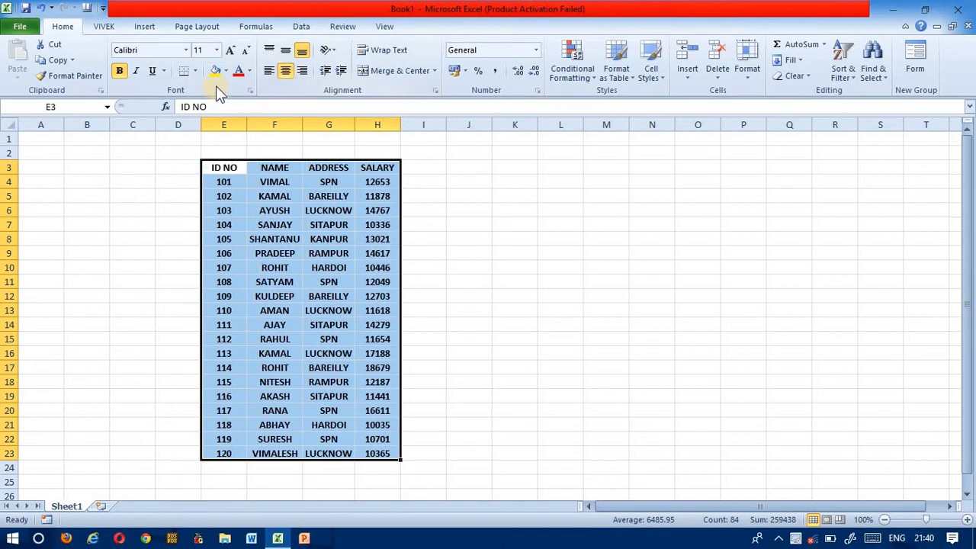
pyautogui.click(195, 72)
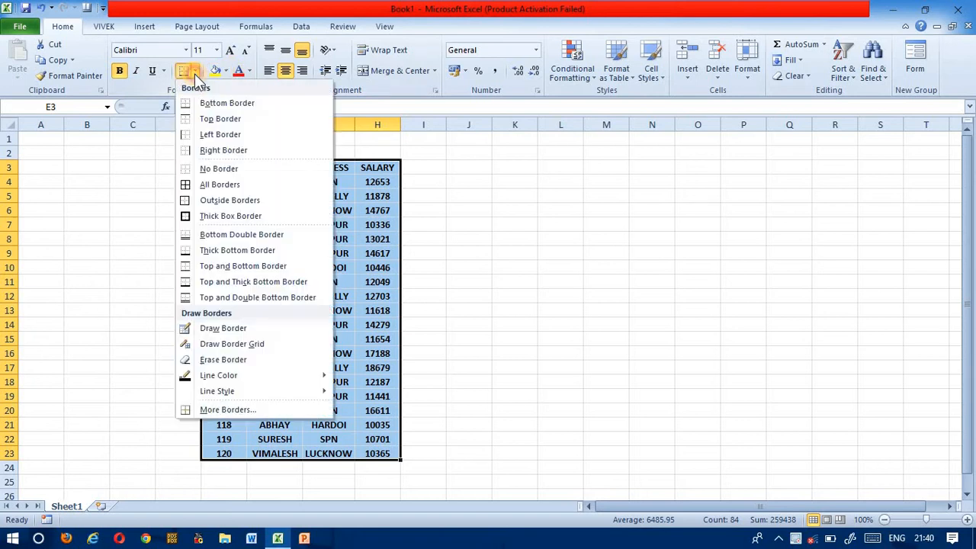
pyautogui.click(215, 183)
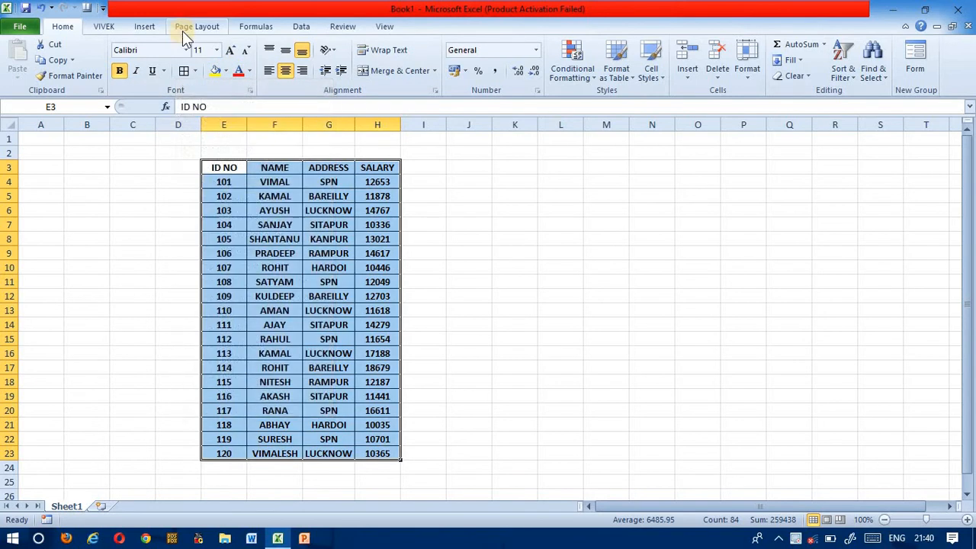
pyautogui.click(196, 73)
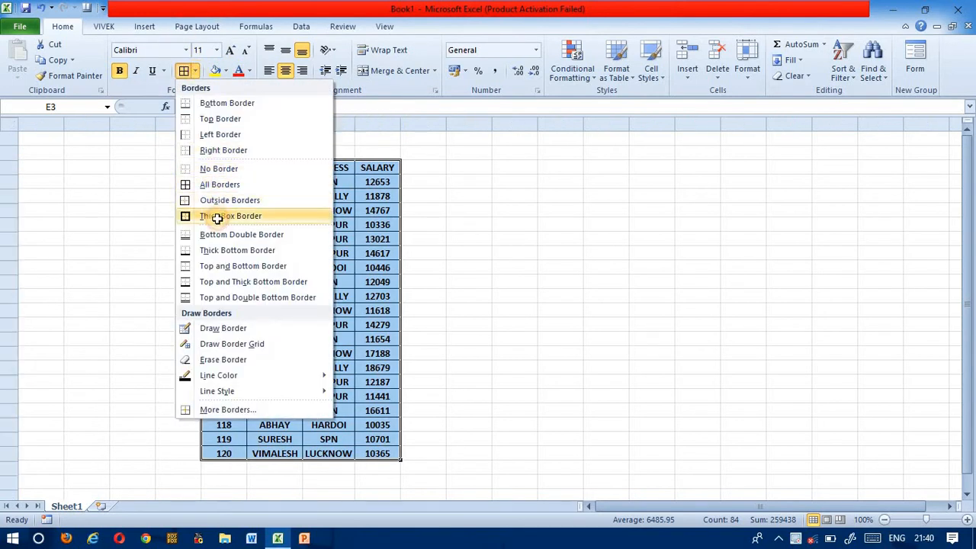
pyautogui.click(218, 216)
pyautogui.click(464, 223)
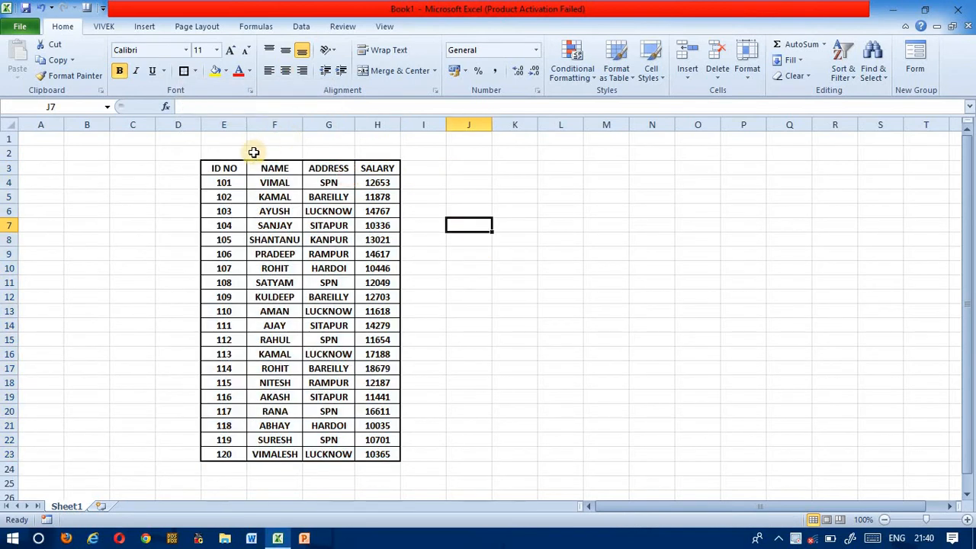
# Step: Copy the header row E3:H3 and paste it at K3 as the headings of a lookup table
pyautogui.moveTo(227, 167); pyautogui.dragTo(380, 165)
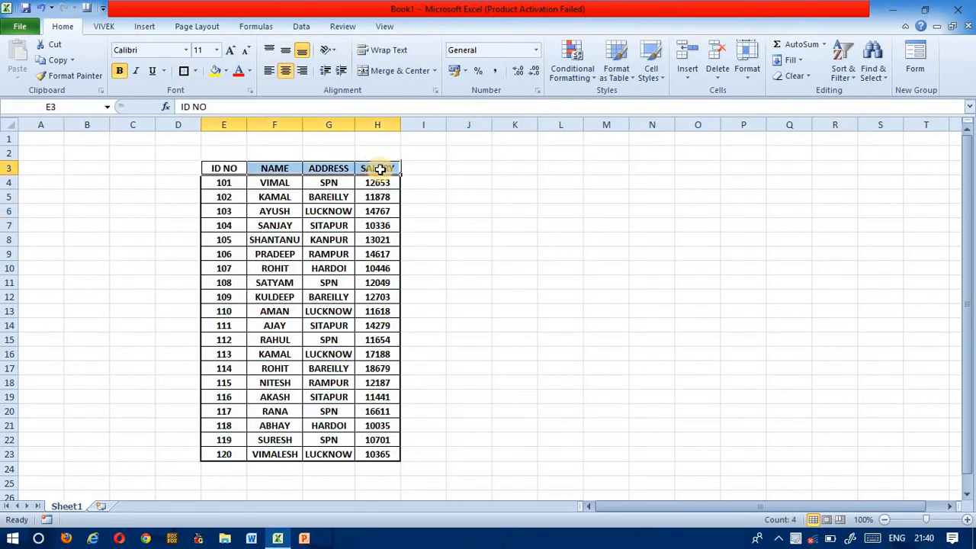
pyautogui.hotkey('ctrl', 'c')
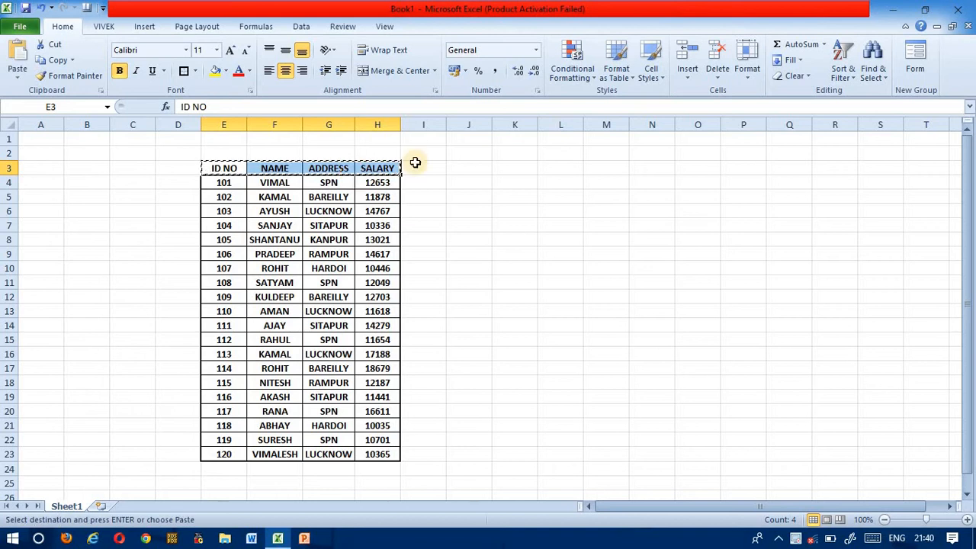
pyautogui.click(510, 165)
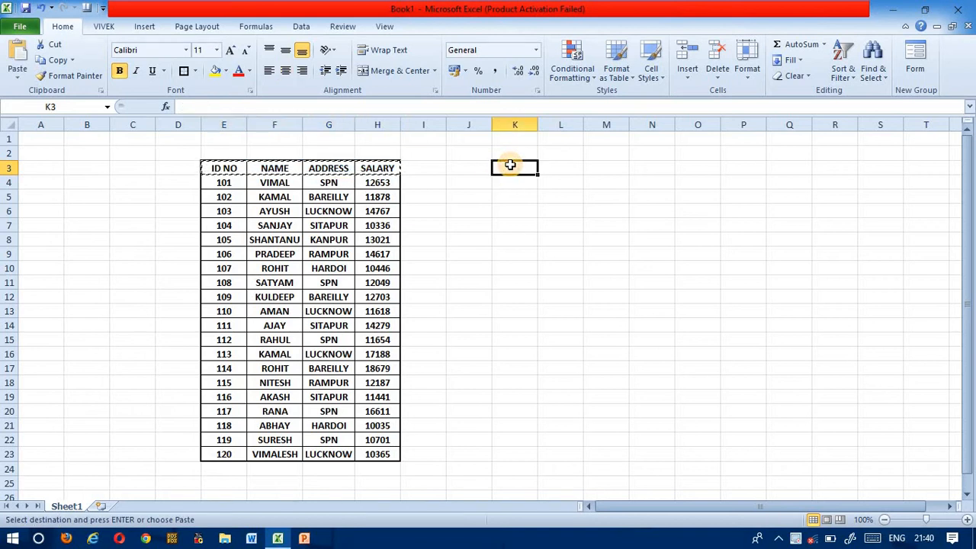
pyautogui.hotkey('ctrl', 'v')
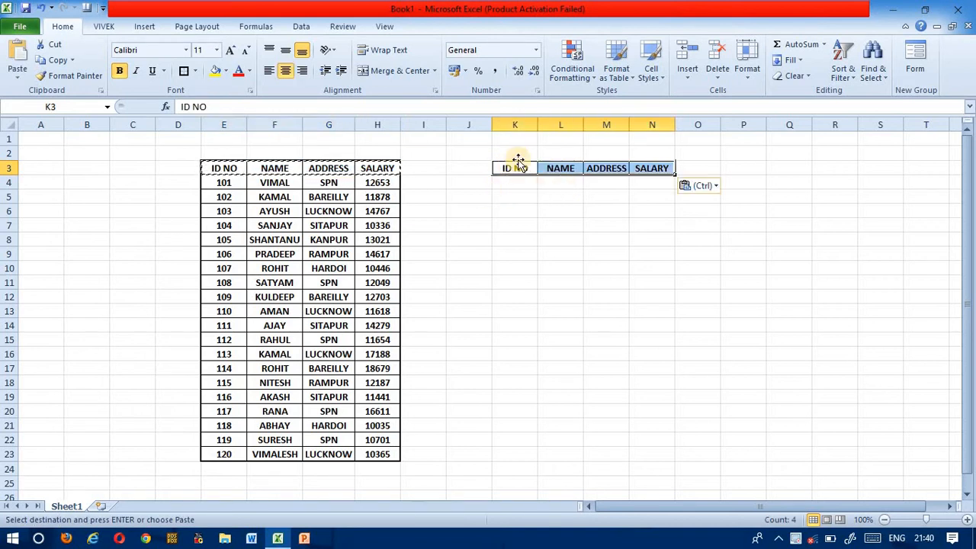
# Step: Enter 101 in K4 as the ID NO to look up
pyautogui.click(516, 181)
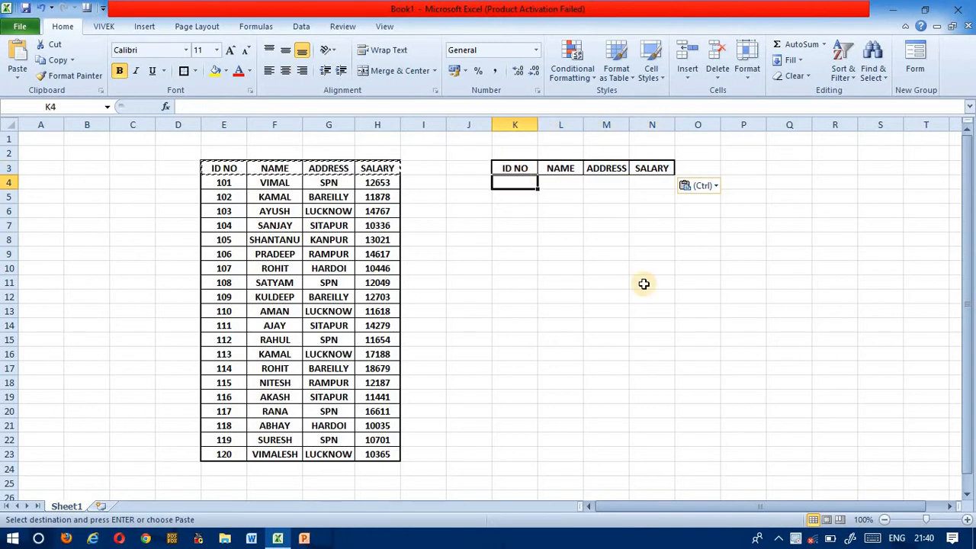
pyautogui.write('101')
pyautogui.press('Return')
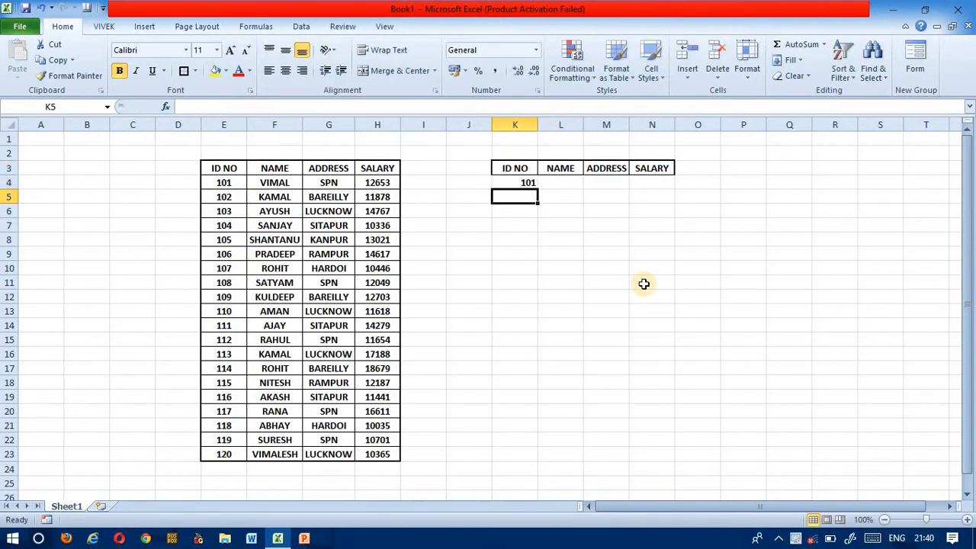
# Step: Enter =LOOKUP(K4,E3:H23,F3:F23) in L4 to return the name for the ID in K4
pyautogui.click(570, 185)
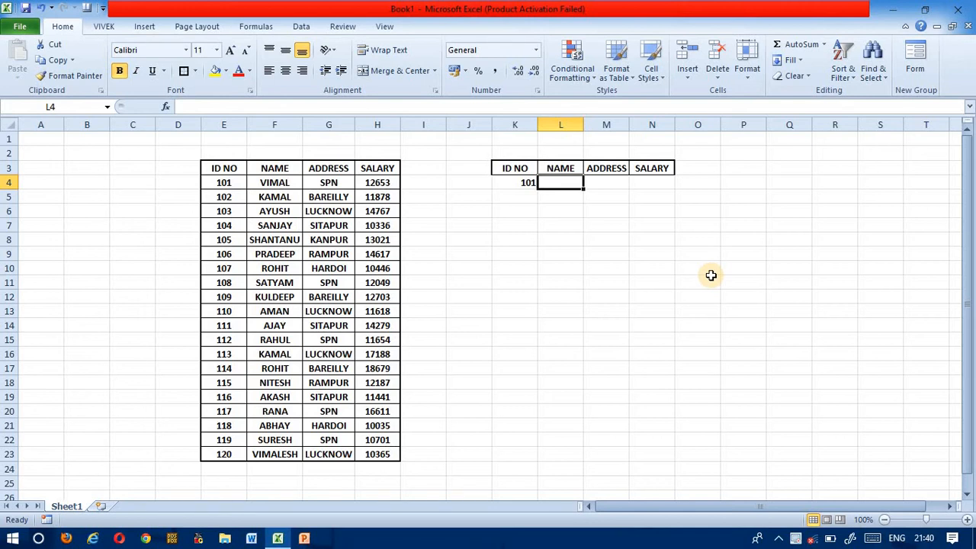
pyautogui.write('=LOO')
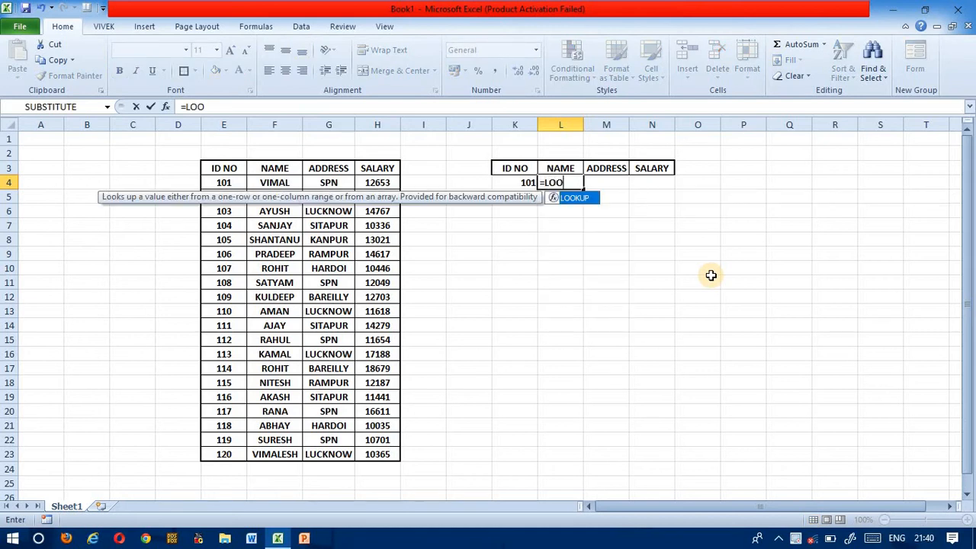
pyautogui.press('Tab')
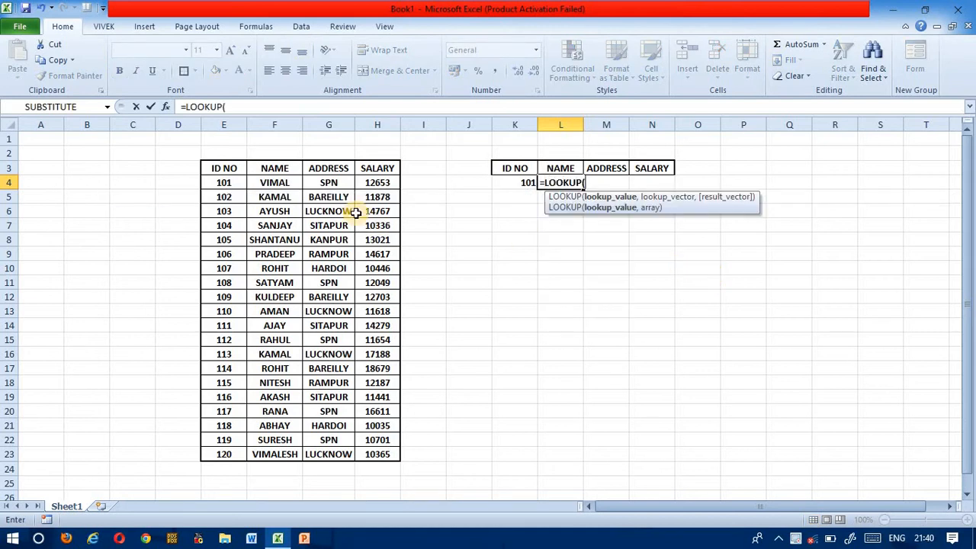
pyautogui.click(525, 181)
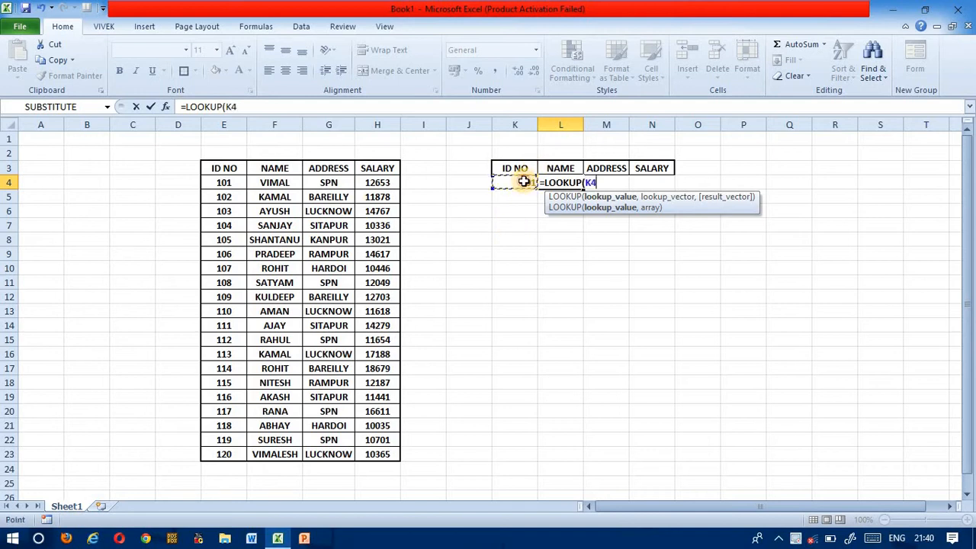
pyautogui.write(',')
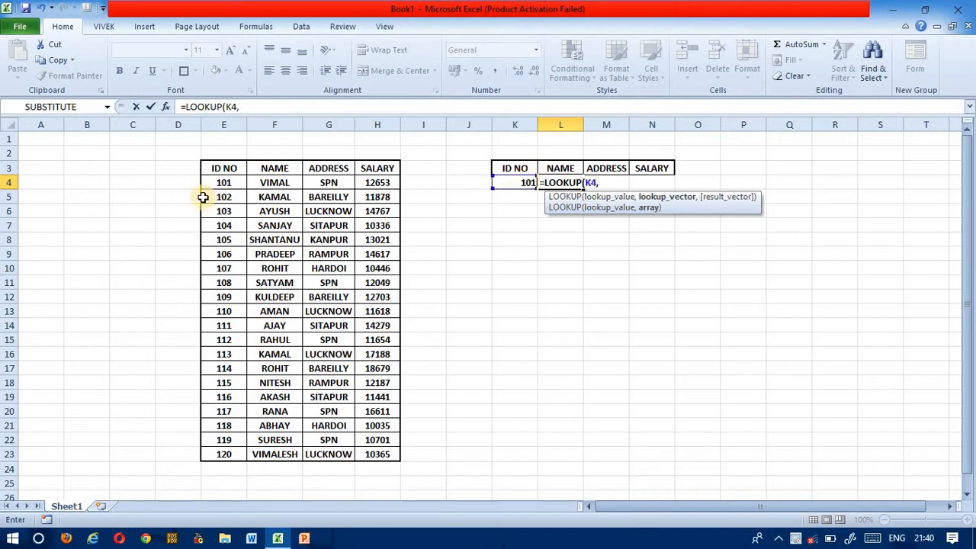
pyautogui.moveTo(215, 165); pyautogui.dragTo(372, 451)
pyautogui.write(',')
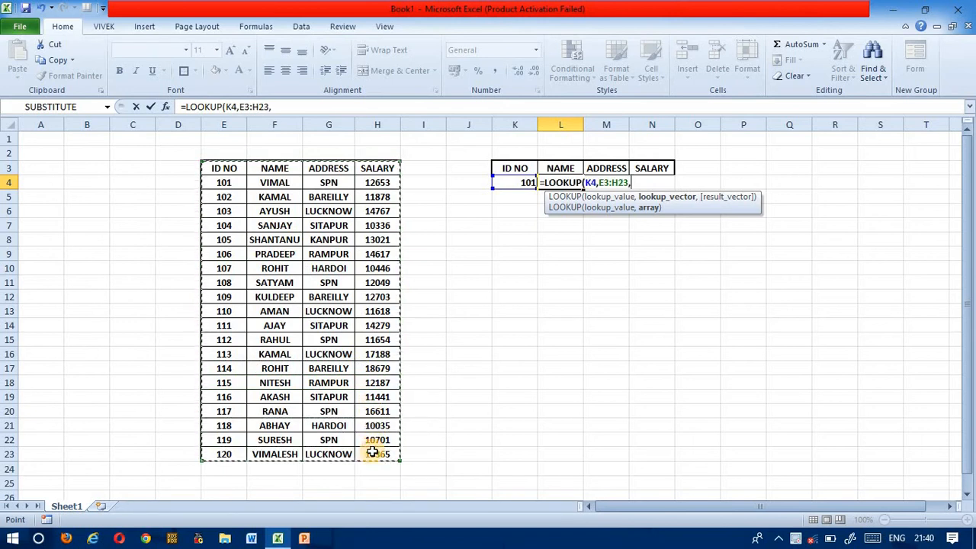
pyautogui.moveTo(271, 169); pyautogui.dragTo(279, 454)
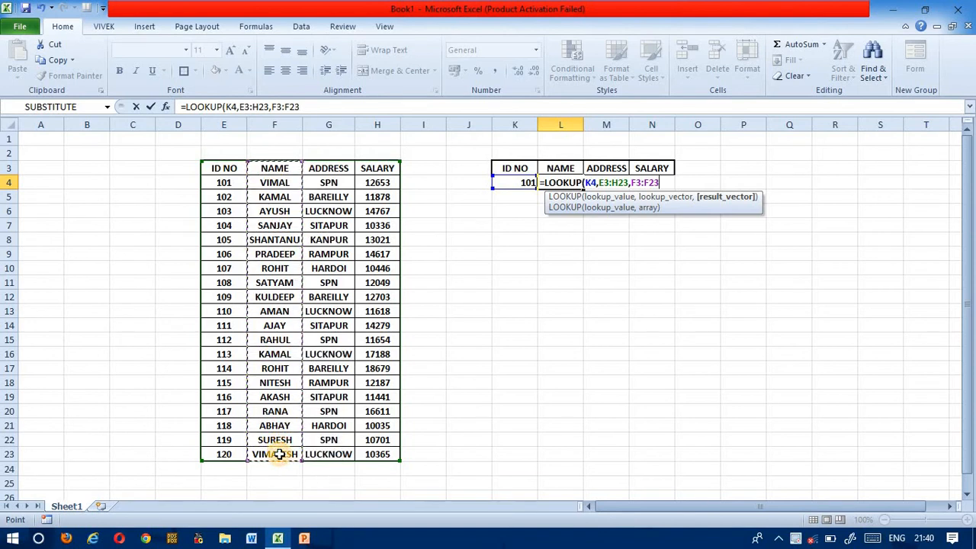
pyautogui.write(')')
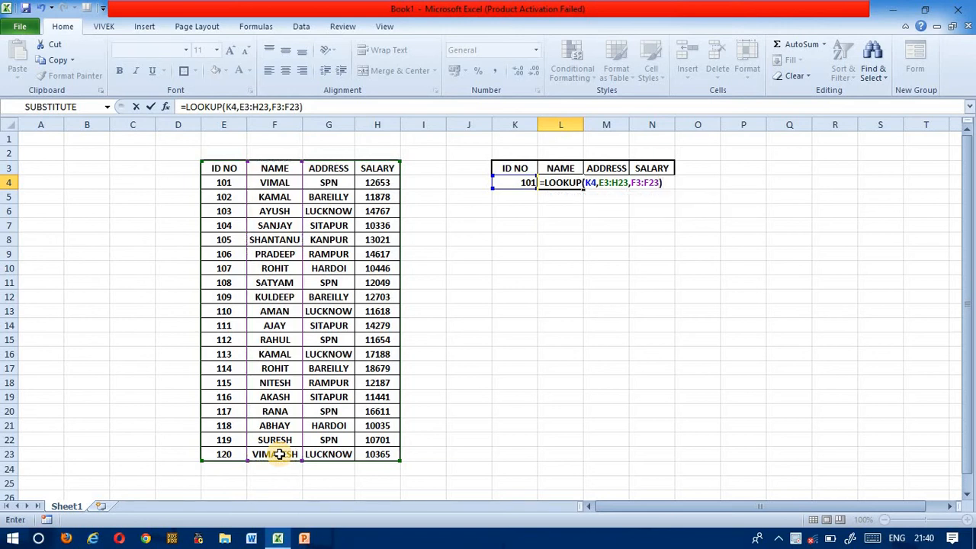
pyautogui.press('Return')
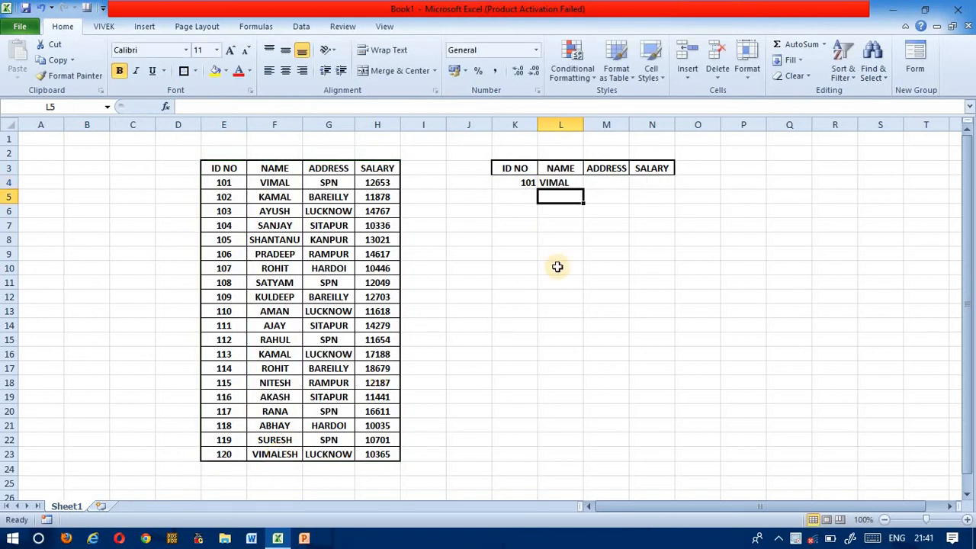
# Step: Enter =LOOKUP(K4,E3:H23,G3:G23) in M4 to return the address for the ID in K4
pyautogui.click(615, 181)
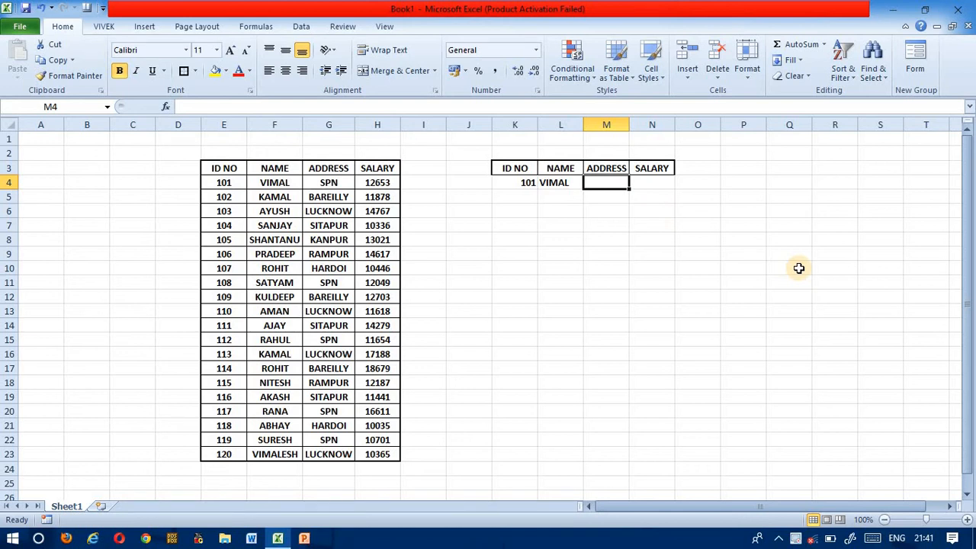
pyautogui.write('=LOO')
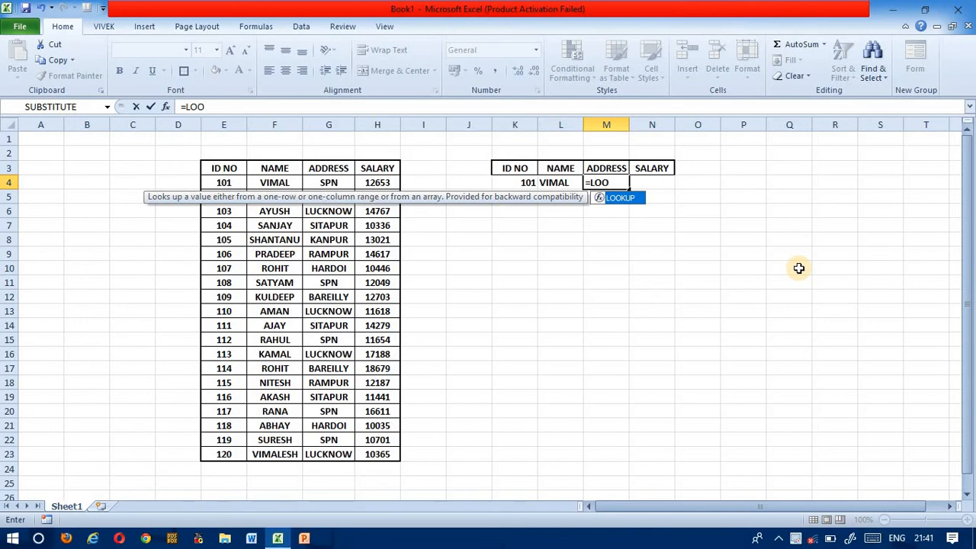
pyautogui.press('Tab')
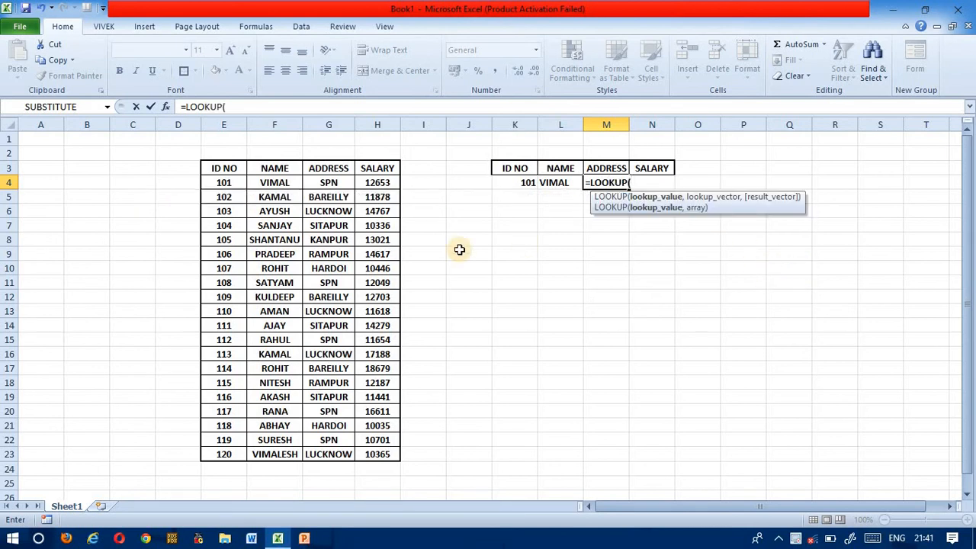
pyautogui.click(517, 186)
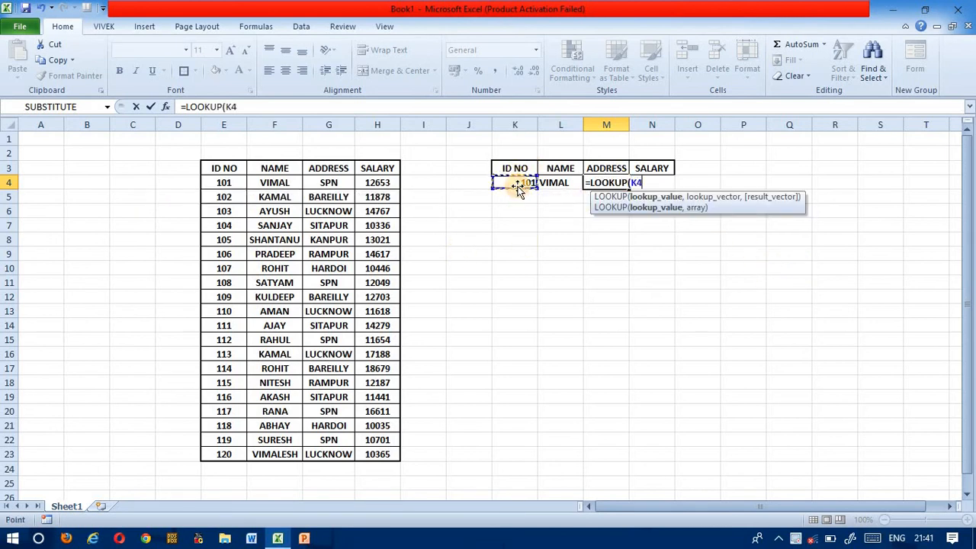
pyautogui.write(',')
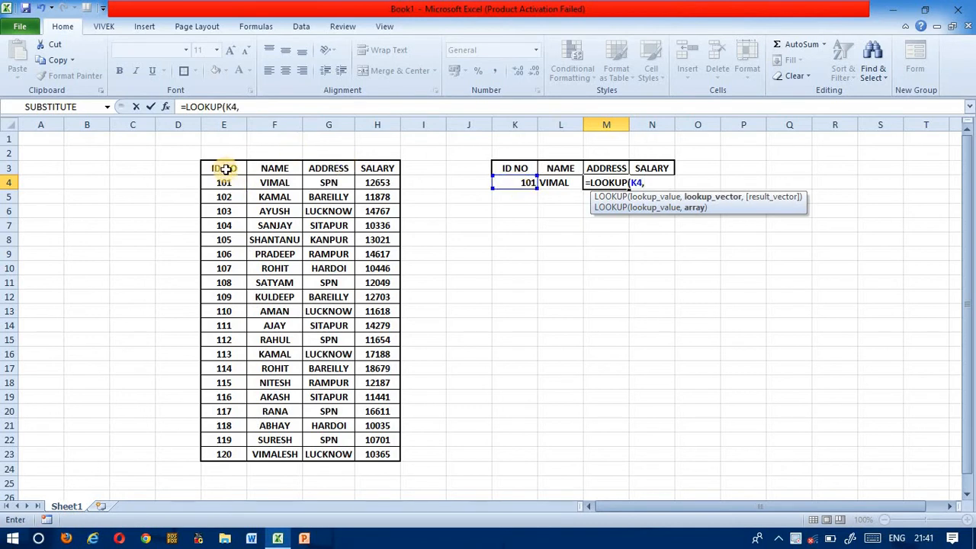
pyautogui.moveTo(226, 166); pyautogui.dragTo(377, 452)
pyautogui.write(',')
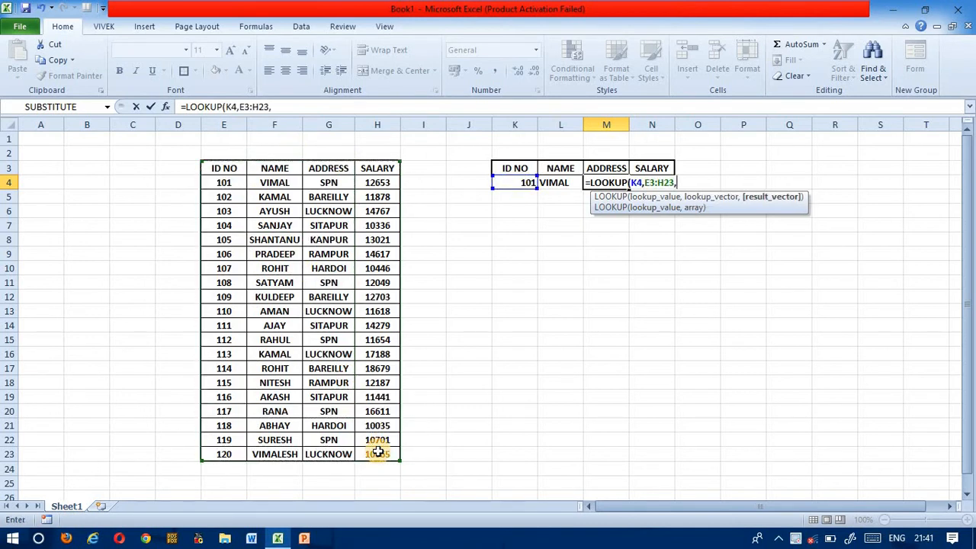
pyautogui.moveTo(338, 167); pyautogui.dragTo(340, 456)
pyautogui.write(')')
pyautogui.press('Return')
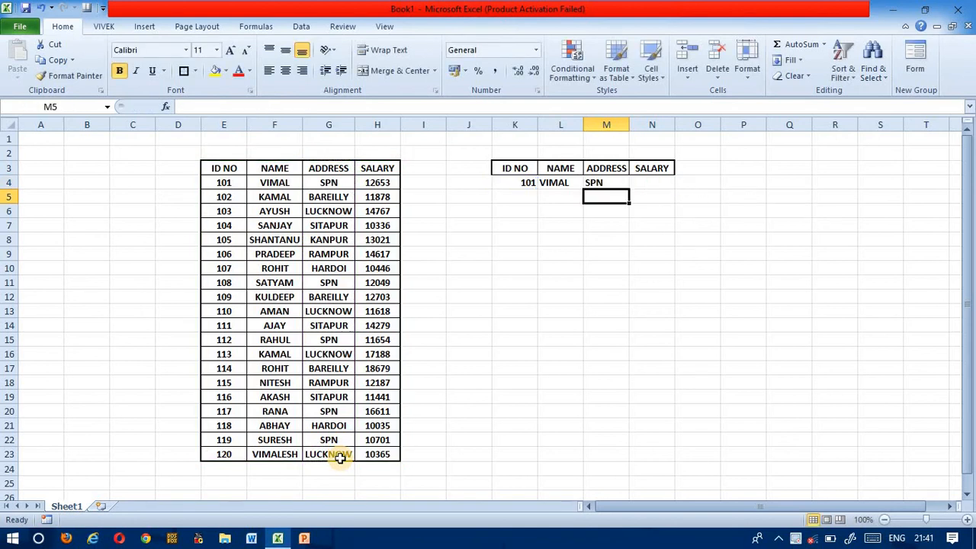
# Step: Enter =LOOKUP(K4,E3:H23,H3:H23) in N4 to return the salary for the ID in K4
pyautogui.click(648, 184)
pyautogui.write('=L')
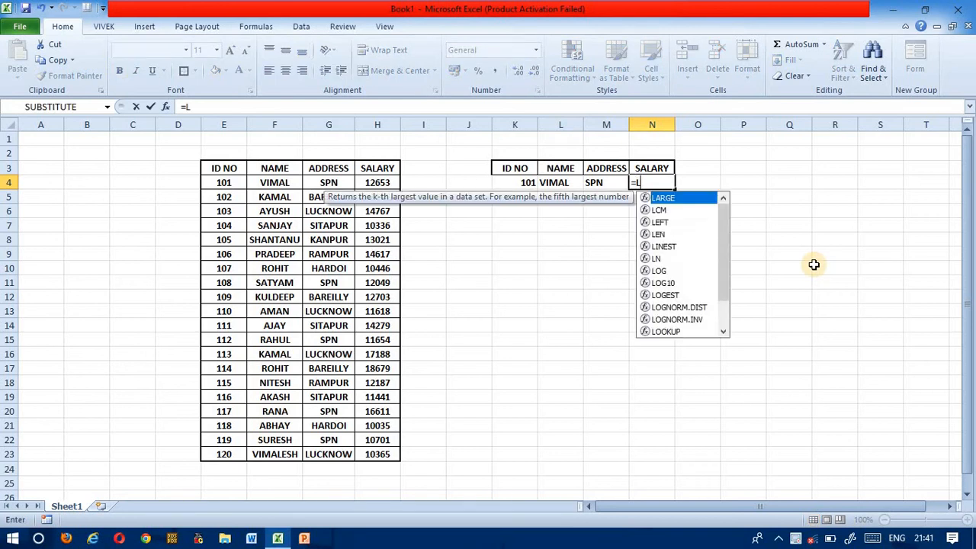
pyautogui.write('OOKUP(')
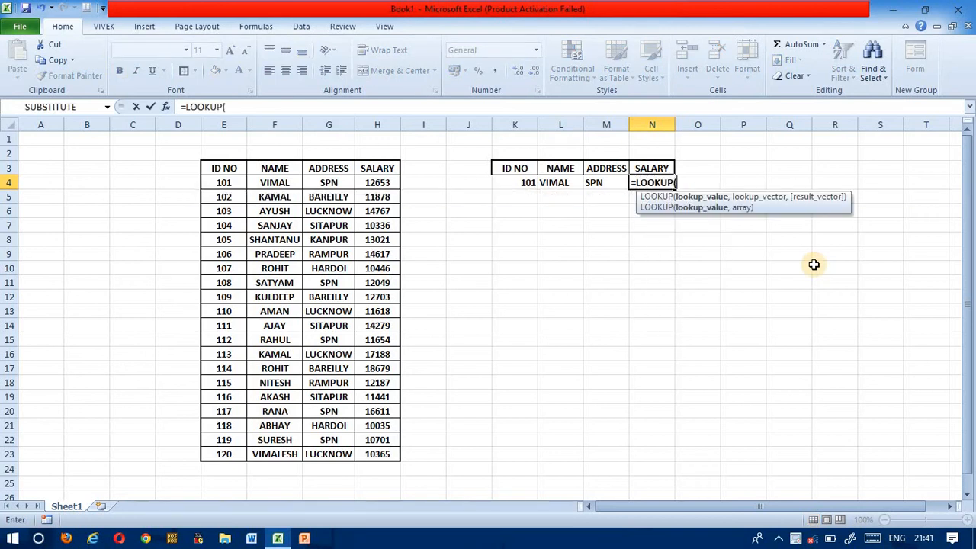
pyautogui.click(530, 182)
pyautogui.write(',')
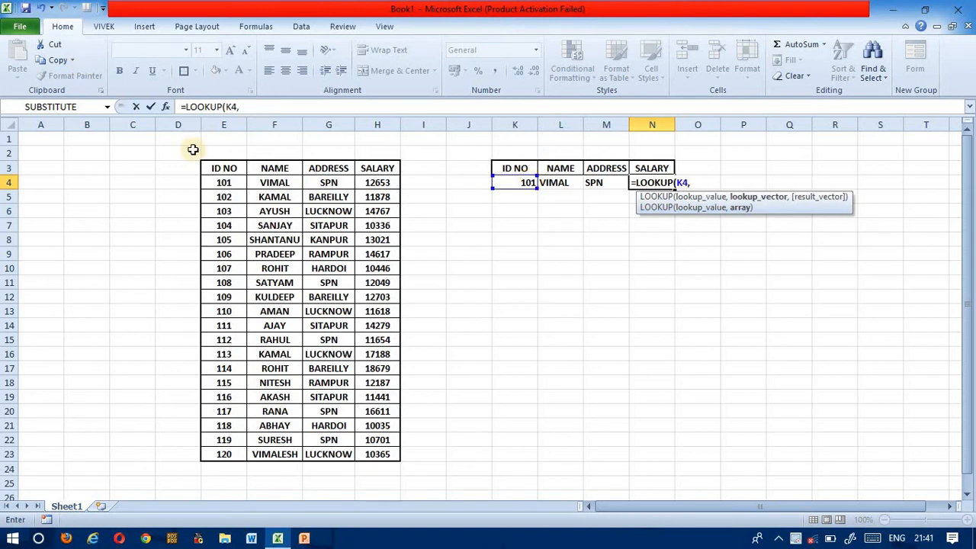
pyautogui.moveTo(213, 165); pyautogui.dragTo(376, 453)
pyautogui.write(',')
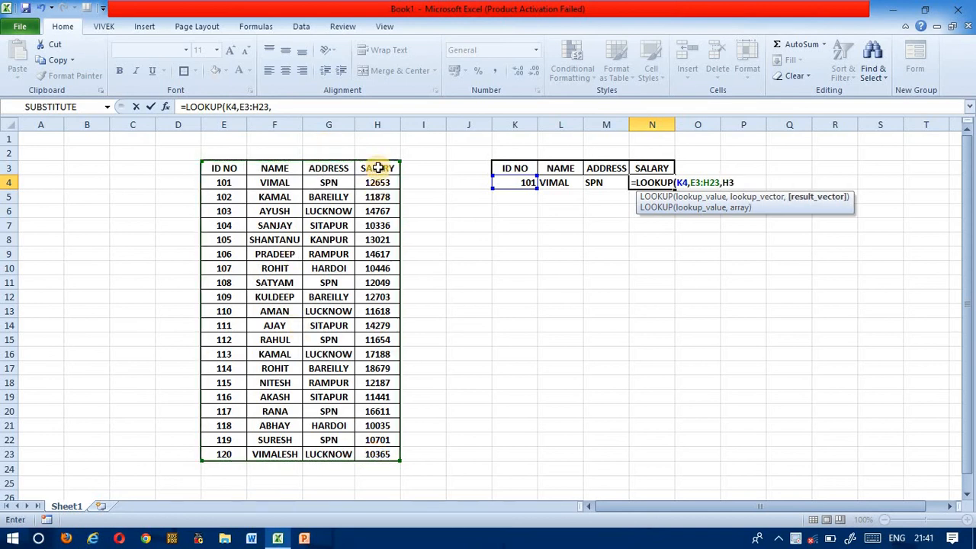
pyautogui.moveTo(377, 168); pyautogui.dragTo(374, 445)
pyautogui.write(')')
pyautogui.press('Return')
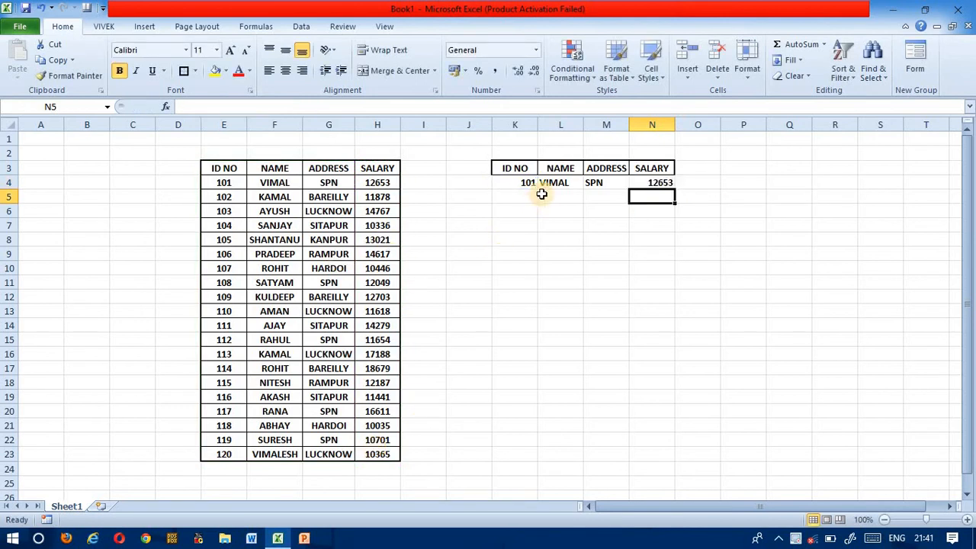
# Step: Apply a thick box border around the lookup table K3:N4
pyautogui.moveTo(516, 169); pyautogui.dragTo(660, 183)
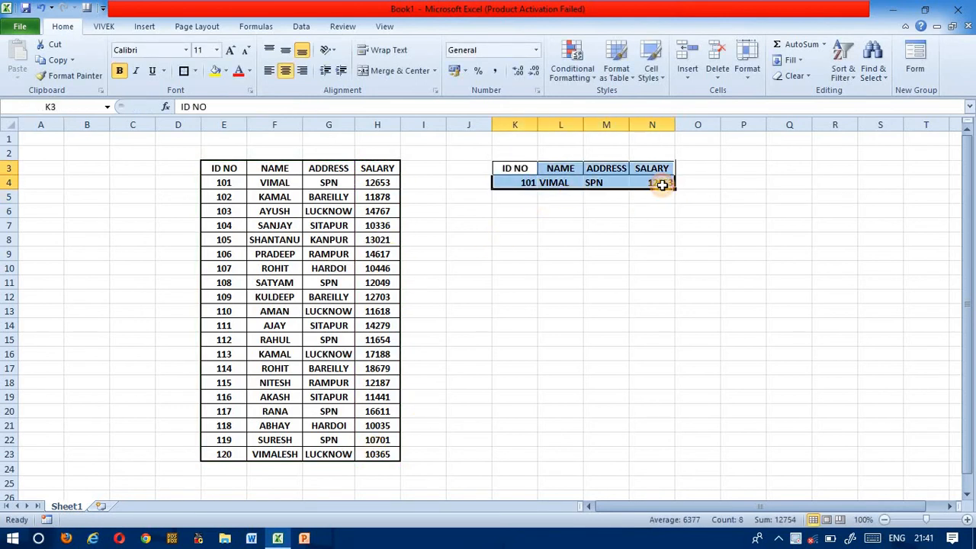
pyautogui.click(662, 185)
pyautogui.moveTo(509, 167); pyautogui.dragTo(665, 183)
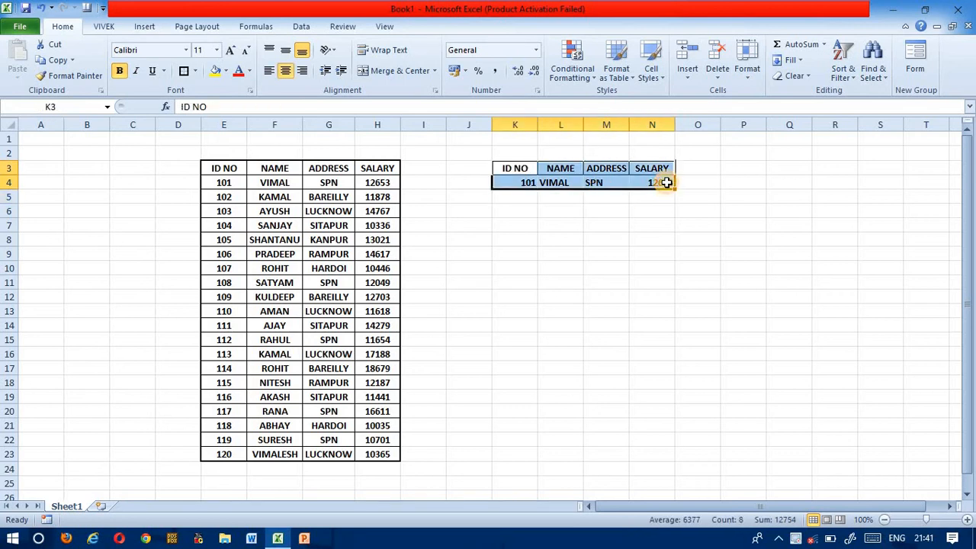
pyautogui.click(184, 76)
pyautogui.click(540, 194)
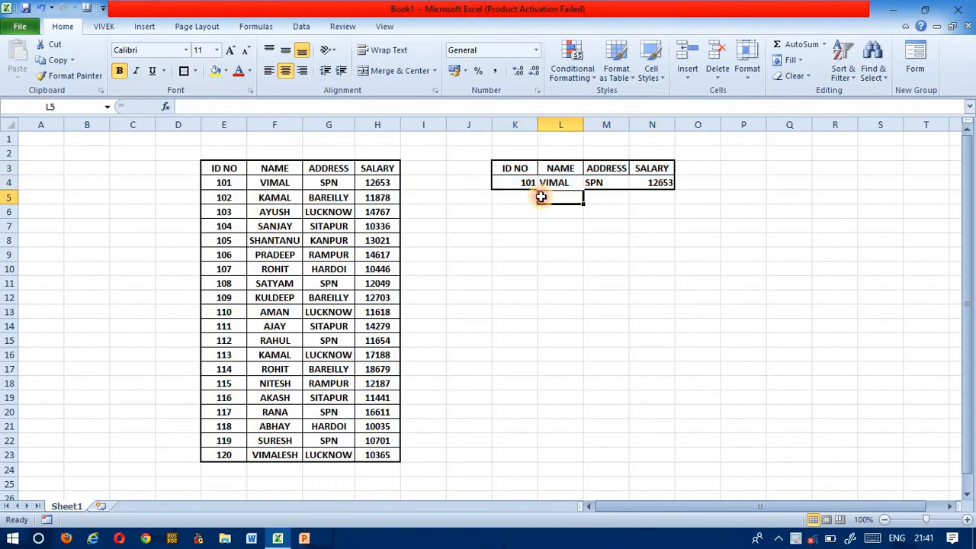
# Step: Change the ID NO in K4 to 120 and autofit columns L and M to the returned name and address
pyautogui.click(517, 183)
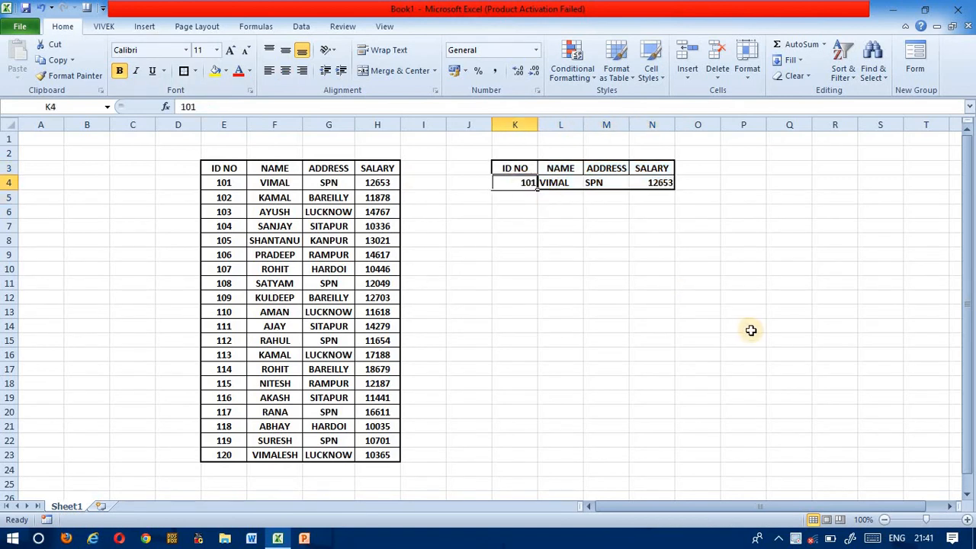
pyautogui.write('1')
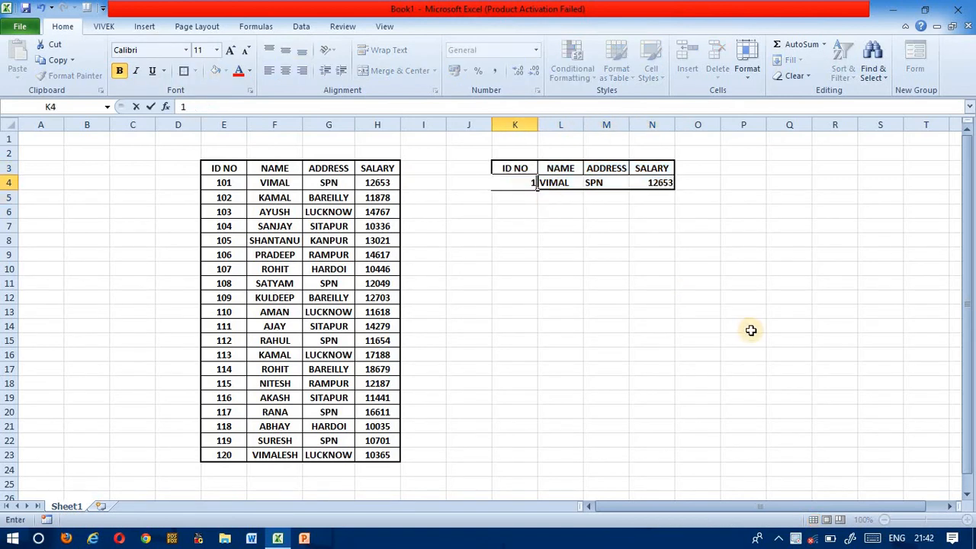
pyautogui.write('20')
pyautogui.press('Return')
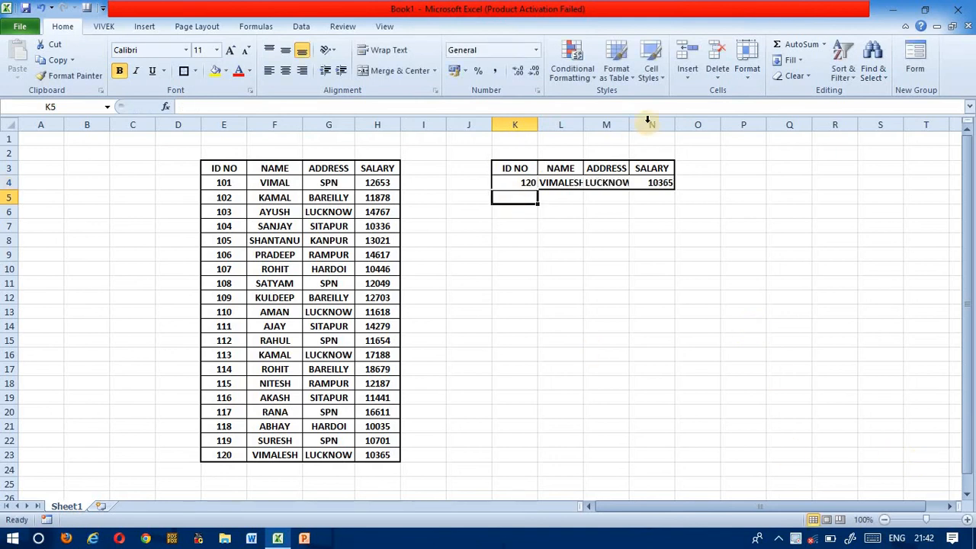
pyautogui.doubleClick(583, 122)
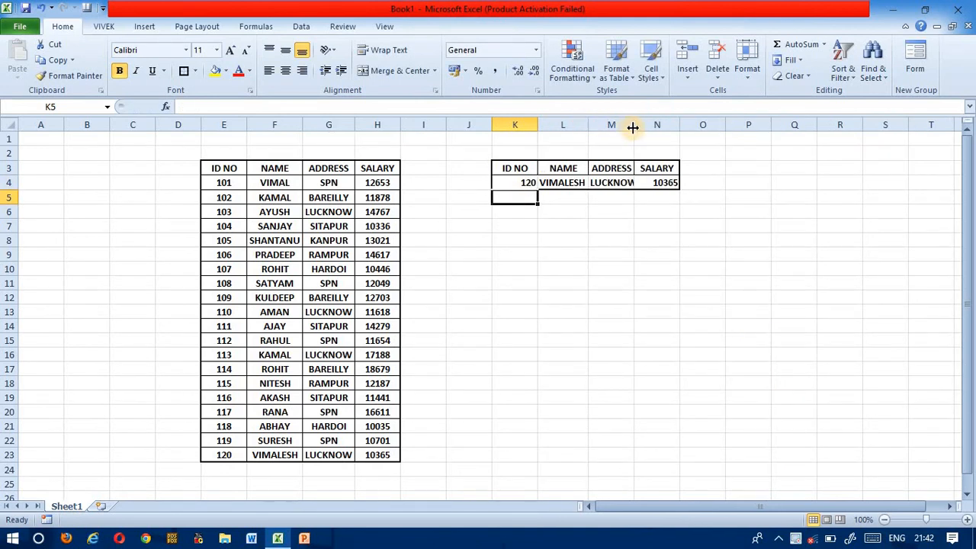
pyautogui.doubleClick(633, 124)
# Step: Change the ID NO in K4 to 105 and autofit column L to the returned name
pyautogui.click(505, 185)
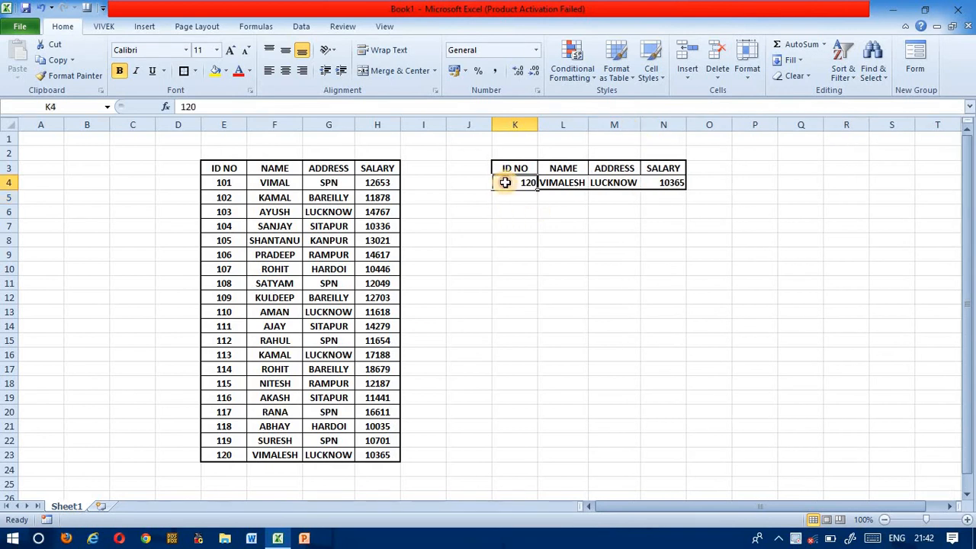
pyautogui.write('1')
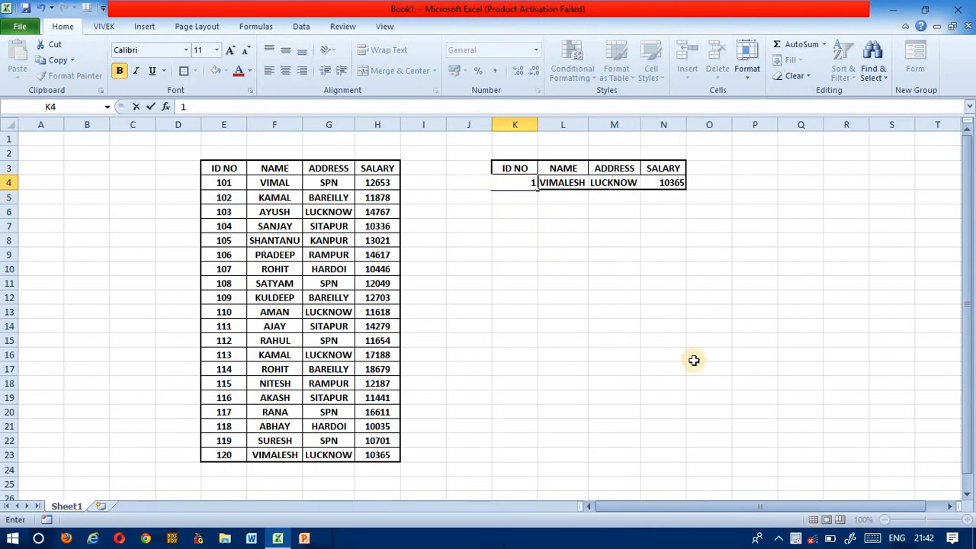
pyautogui.press('Return')
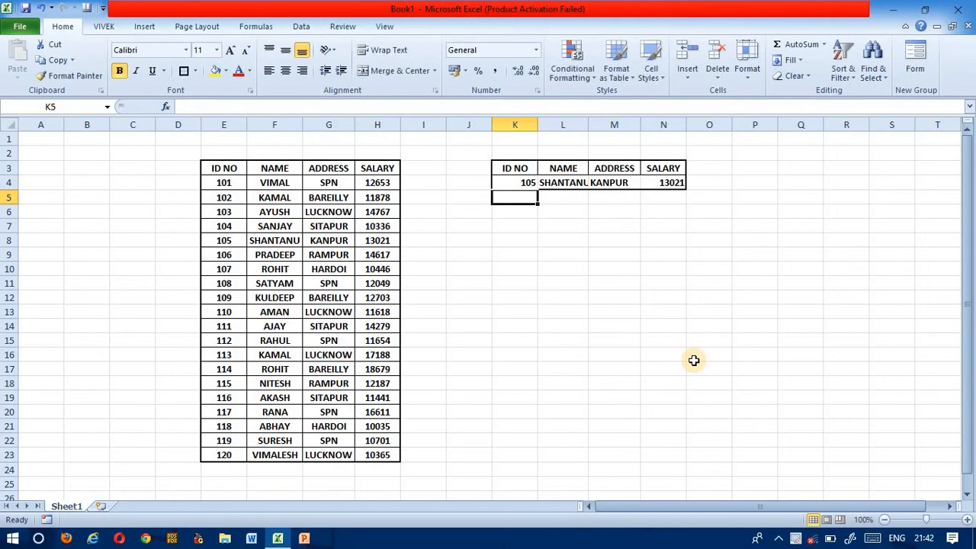
pyautogui.doubleClick(588, 125)
# Step: Change the ID NO in K4 to 111 to look up that record
pyautogui.click(523, 183)
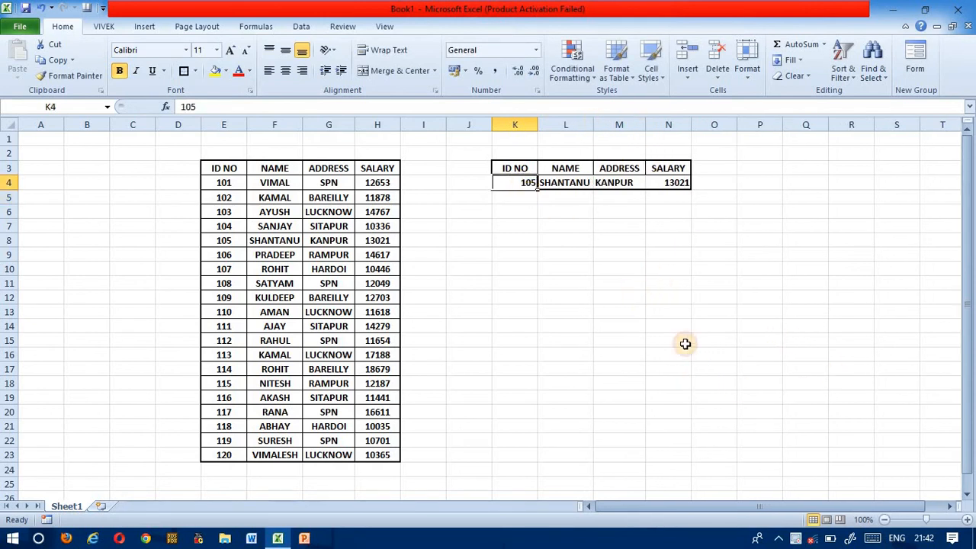
pyautogui.write('1')
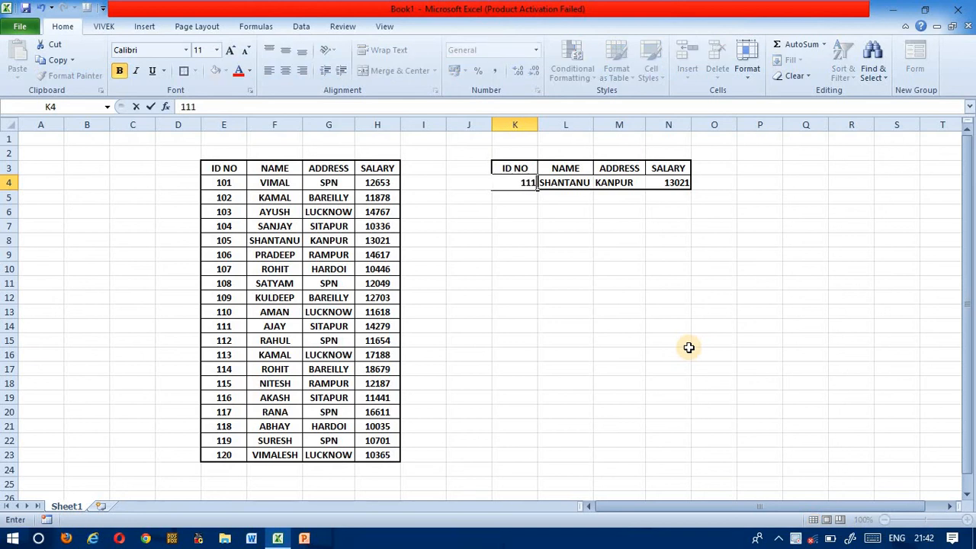
pyautogui.write('11')
pyautogui.press('Return')
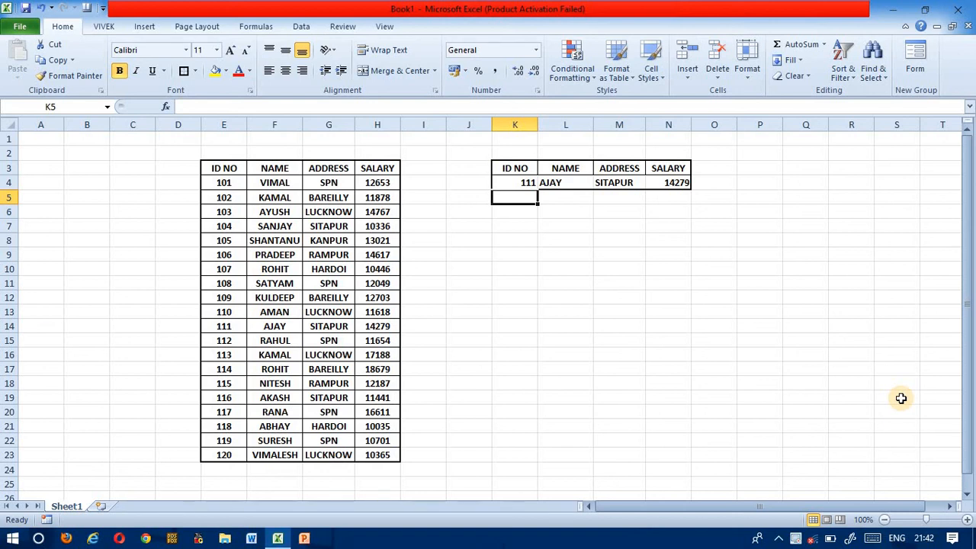
pyautogui.moveTo(217, 168); pyautogui.dragTo(392, 458)
pyautogui.click(528, 370)
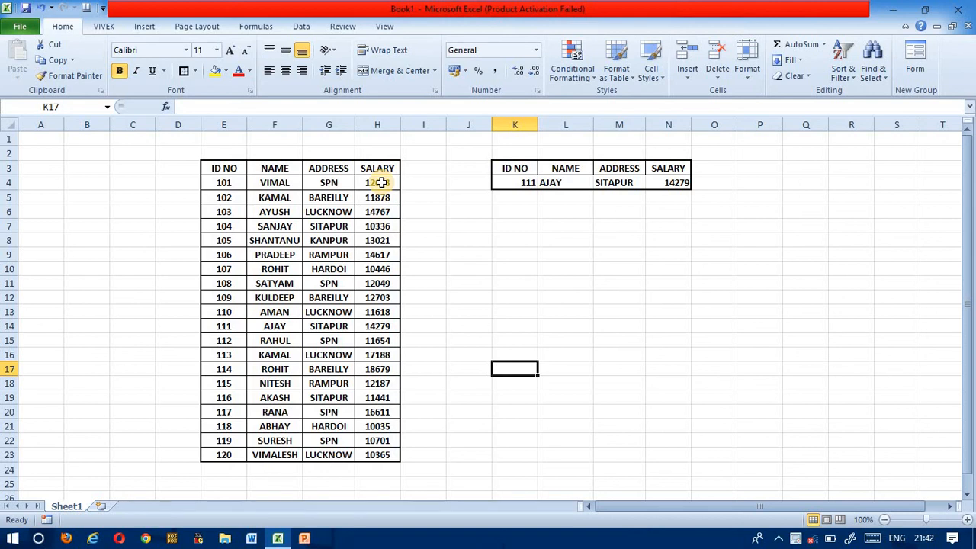
# Step: Add a Greater Than conditional formatting rule to the salaries H4:H23 for values above 15000, using Light Red Fill with Dark Red Text
pyautogui.moveTo(382, 183); pyautogui.dragTo(377, 452)
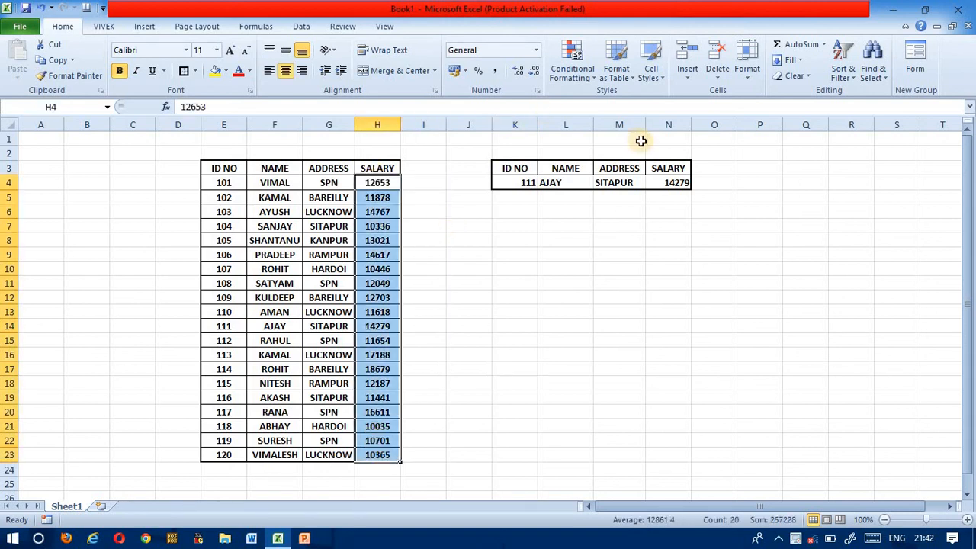
pyautogui.click(590, 74)
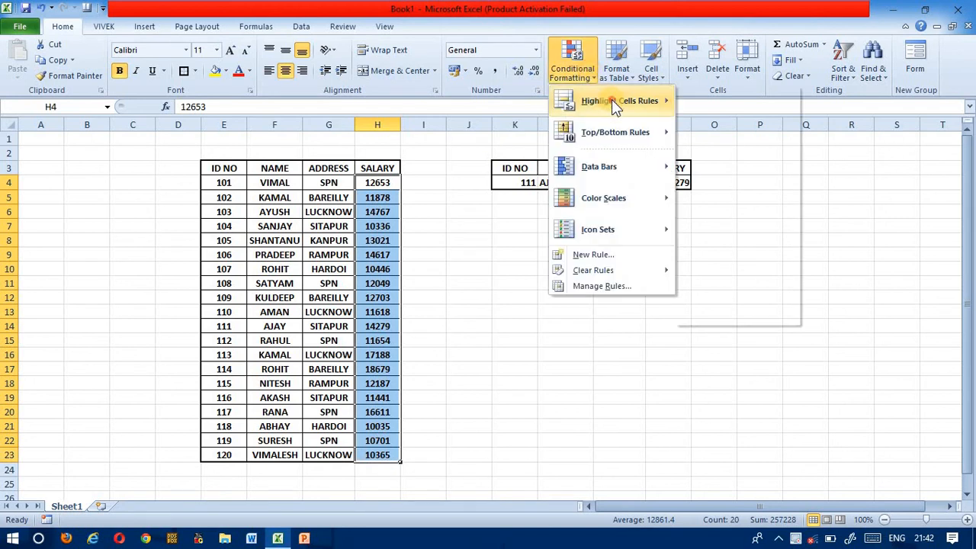
pyautogui.moveTo(612, 99)
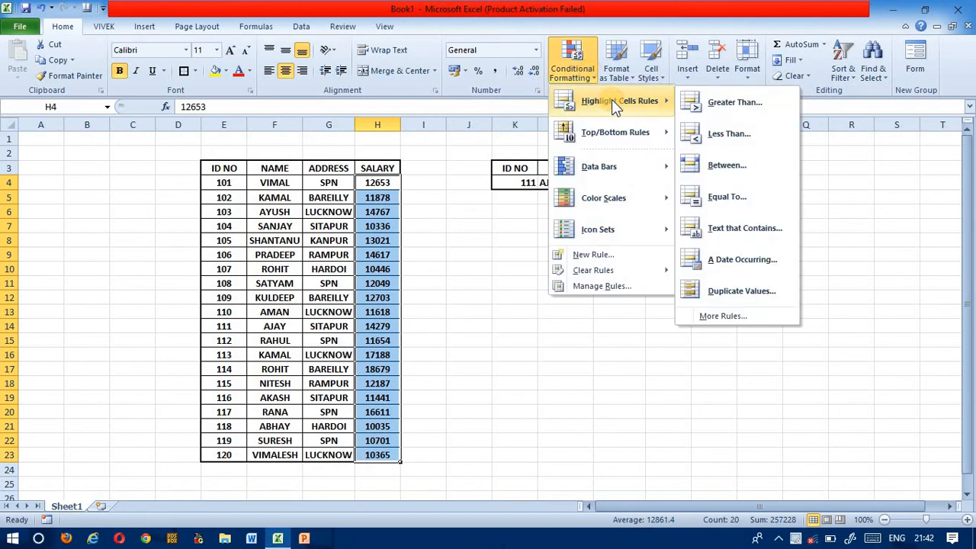
pyautogui.click(719, 100)
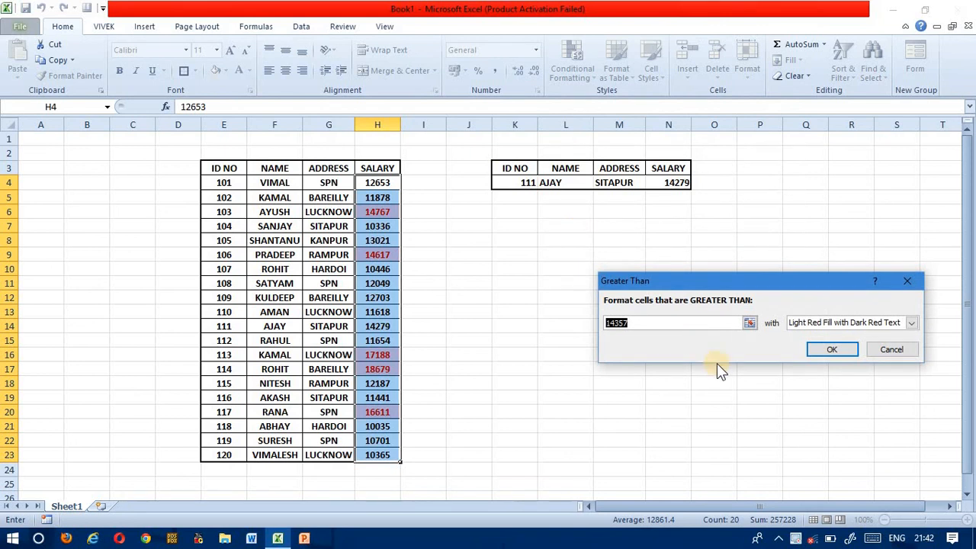
pyautogui.write('15000')
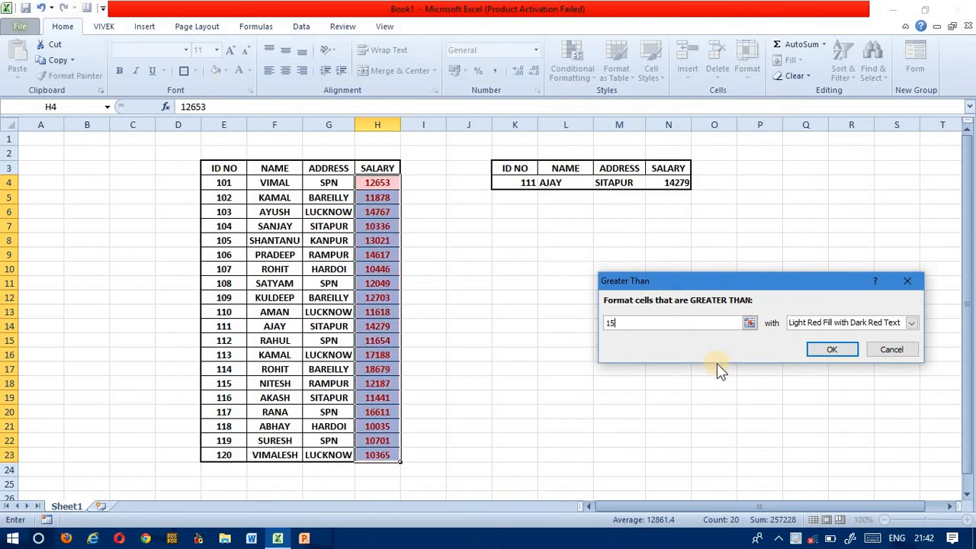
pyautogui.click(832, 349)
pyautogui.click(587, 299)
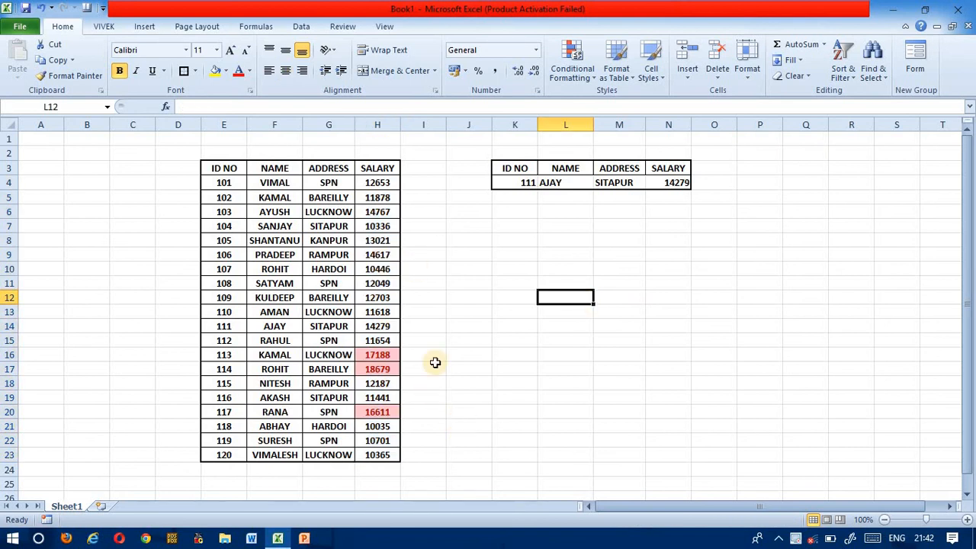
# Step: Format the main table's header row E3:H3 with yellow fill and red text
pyautogui.moveTo(224, 168); pyautogui.dragTo(371, 168)
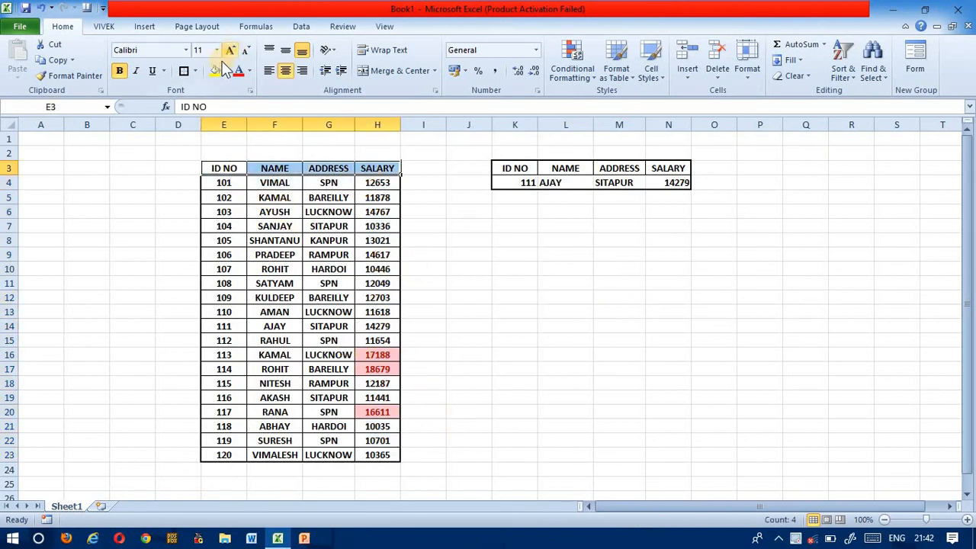
pyautogui.click(215, 70)
pyautogui.click(238, 70)
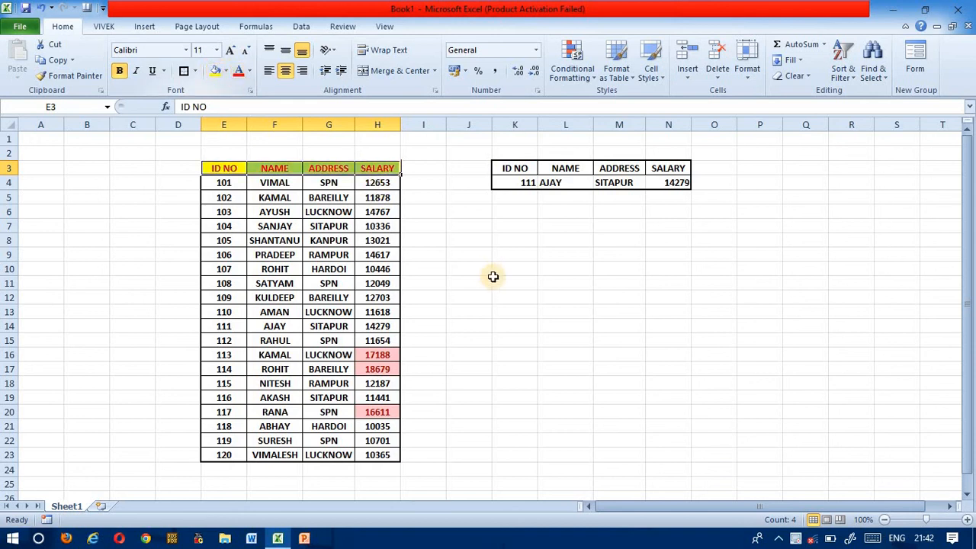
pyautogui.click(555, 358)
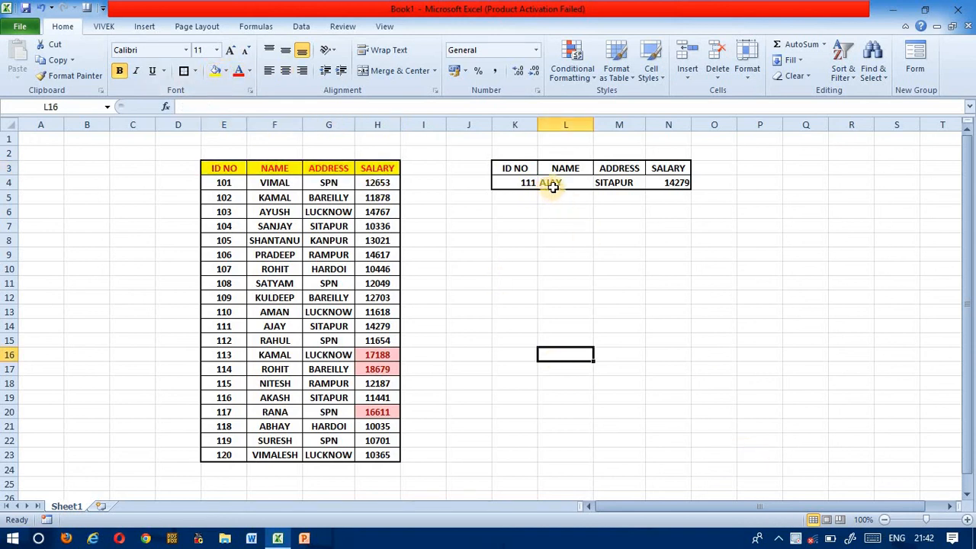
pyautogui.click(796, 540)
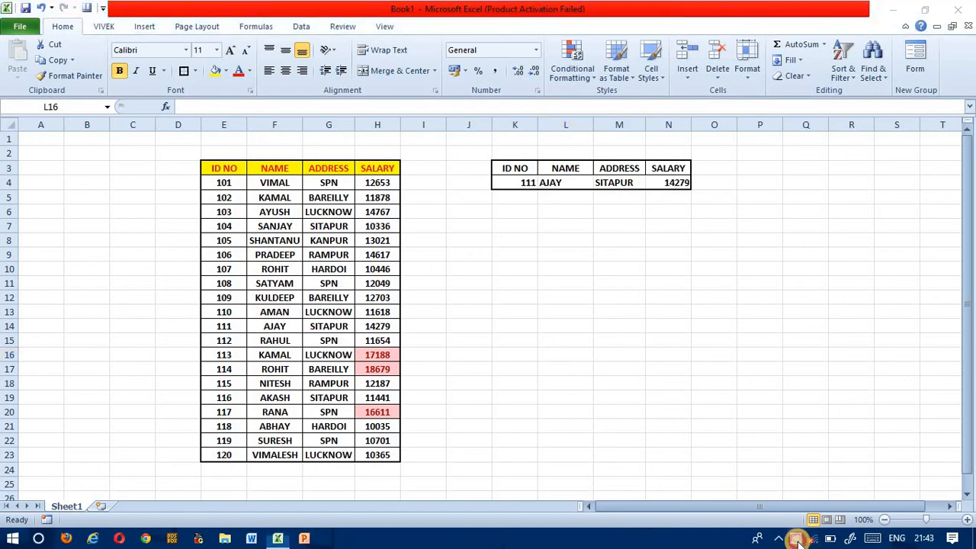